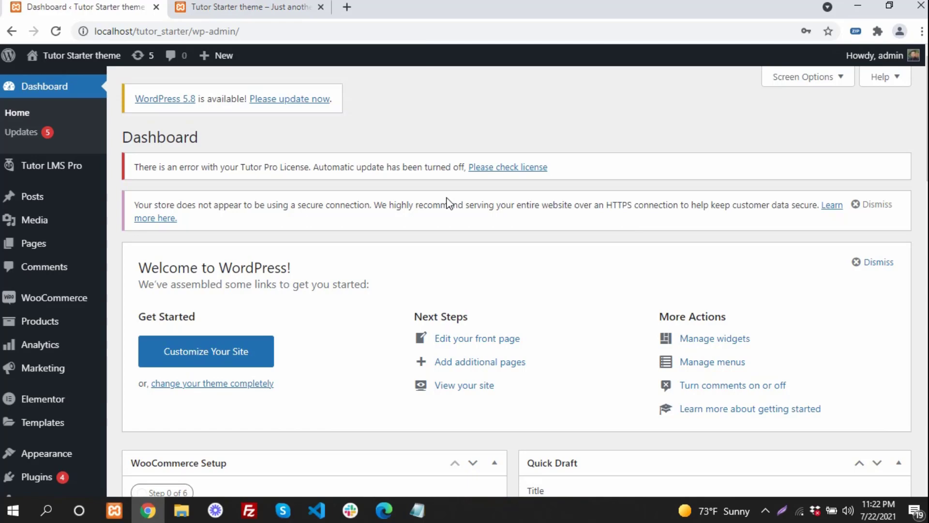
- Go to the Add New Plugins page from the Plugins admin menu
scroll(166, 234, "down", 2)
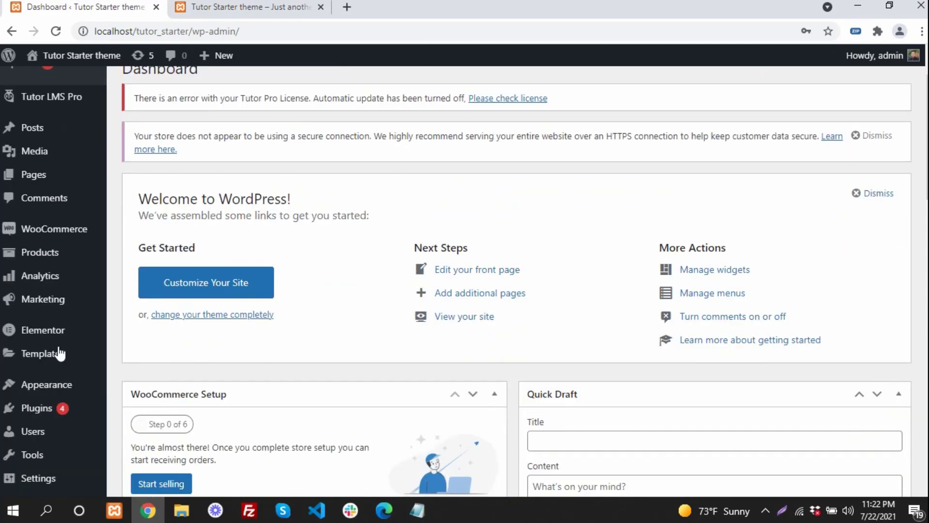
mouse_move(37, 409)
left_click(143, 436)
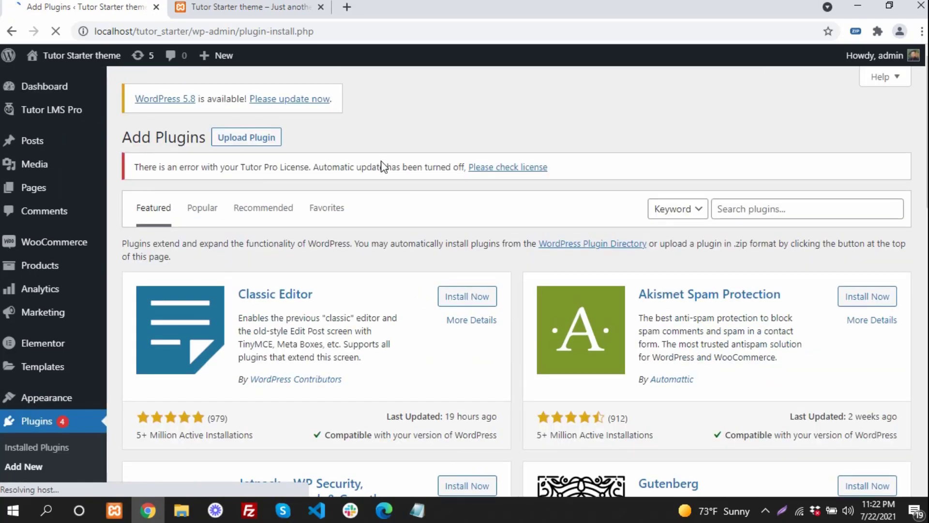
- Search plugins for 'dup' and install the Duplicator – WordPress Migration Plugin
left_click(768, 209)
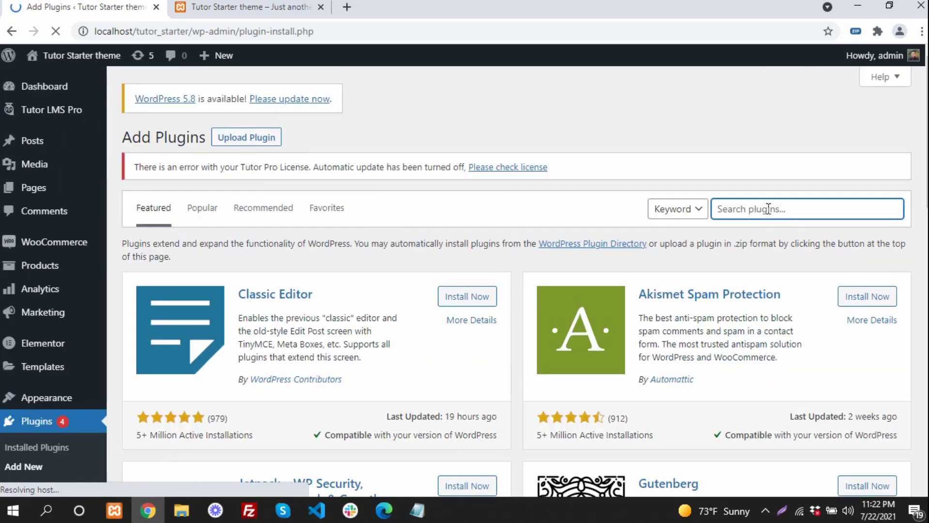
type("duplicator")
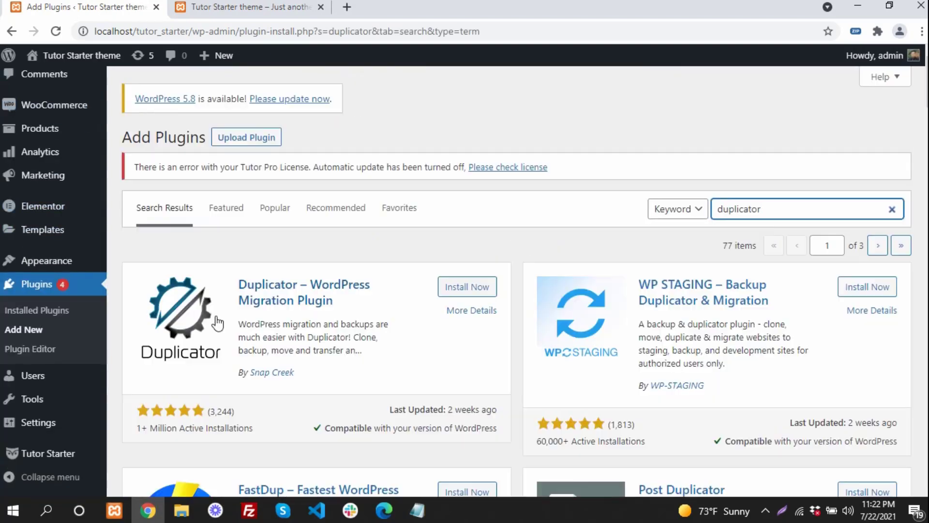
left_click(472, 287)
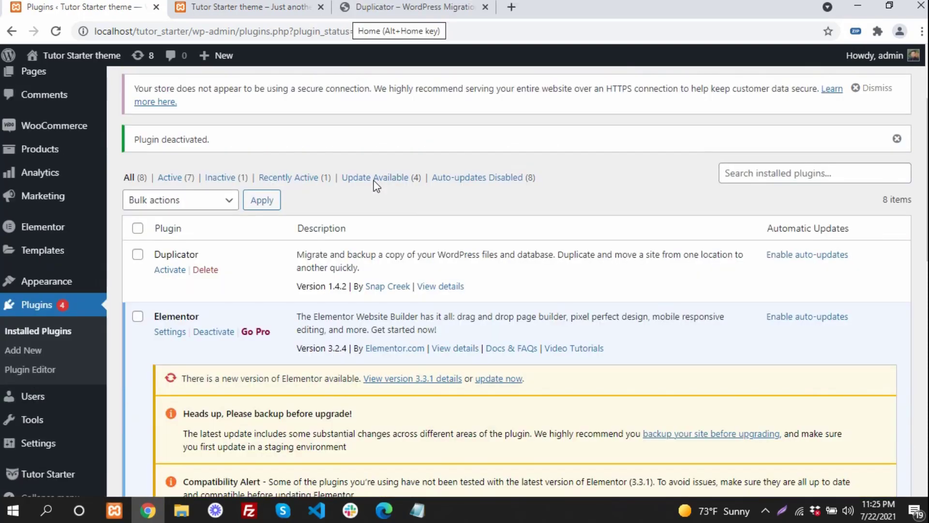
- Activate Duplicator so all 8 plugins are active and Duplicator appears in the admin menu
scroll(363, 182, "down", 1)
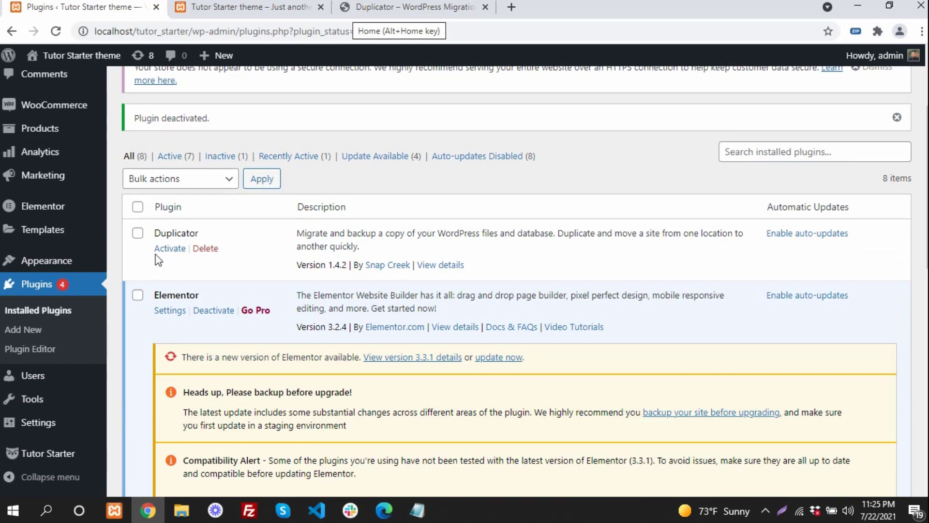
left_click(169, 249)
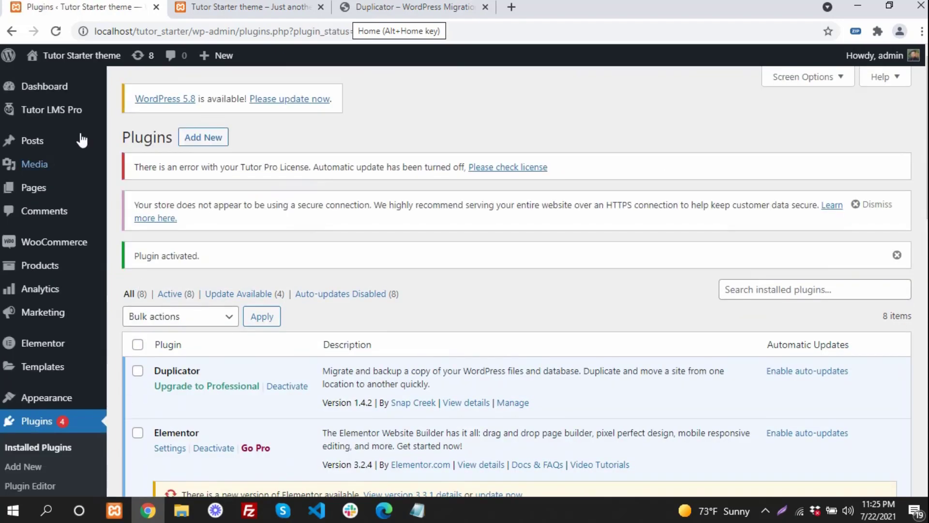
mouse_move(60, 90)
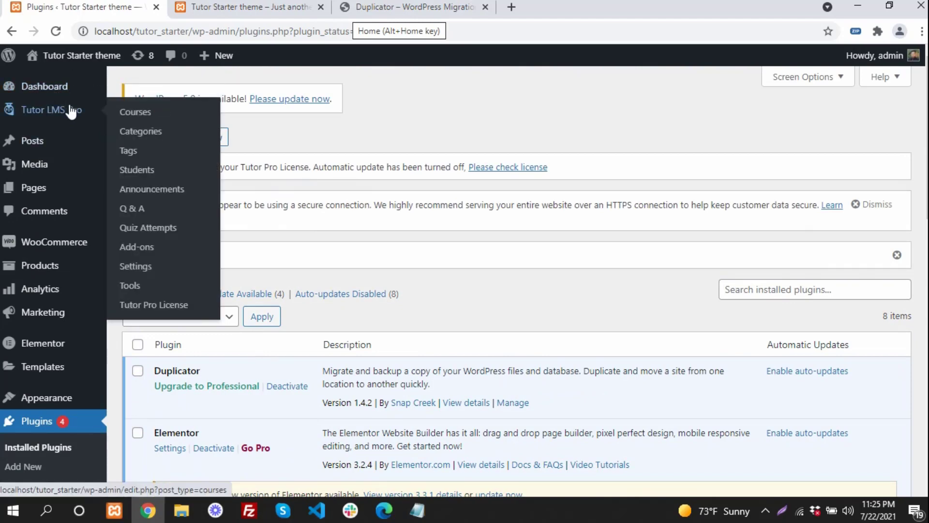
left_click_drag(166, 371, 211, 375)
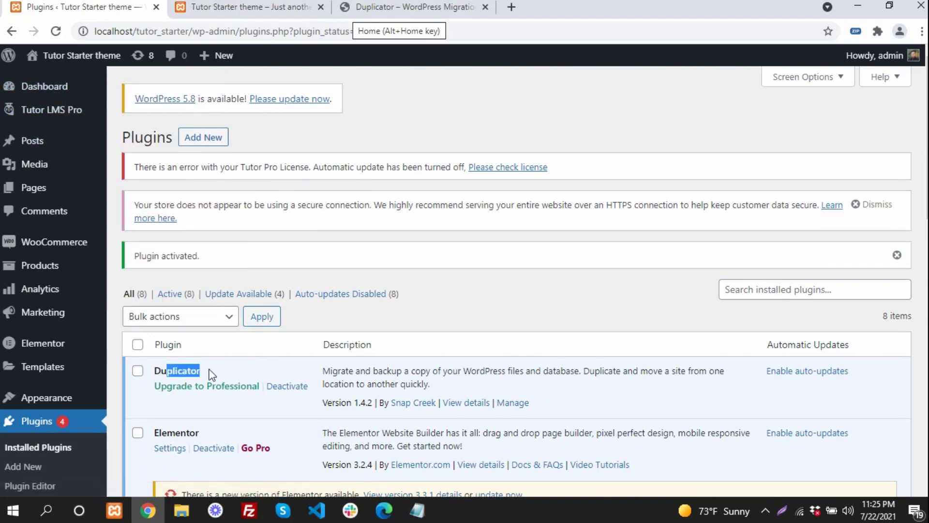
left_click(483, 294)
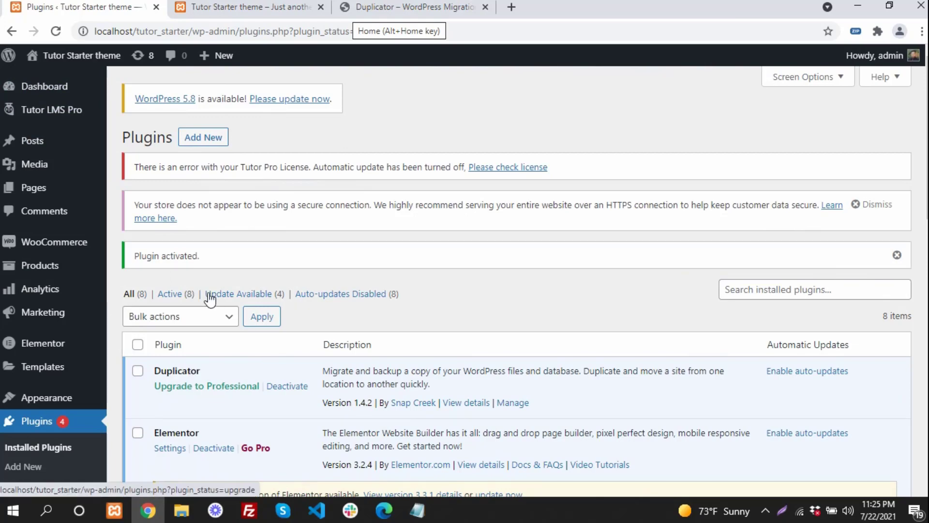
scroll(227, 275, "down", 10)
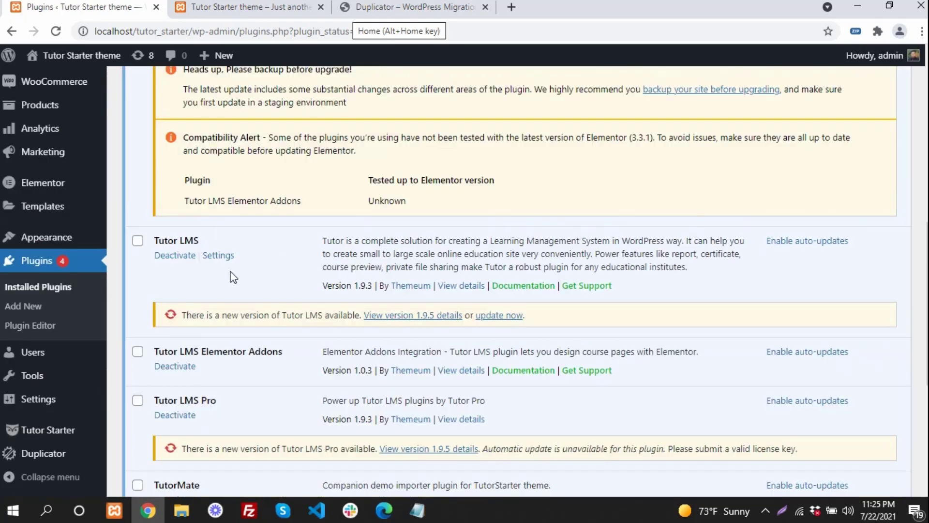
mouse_move(52, 460)
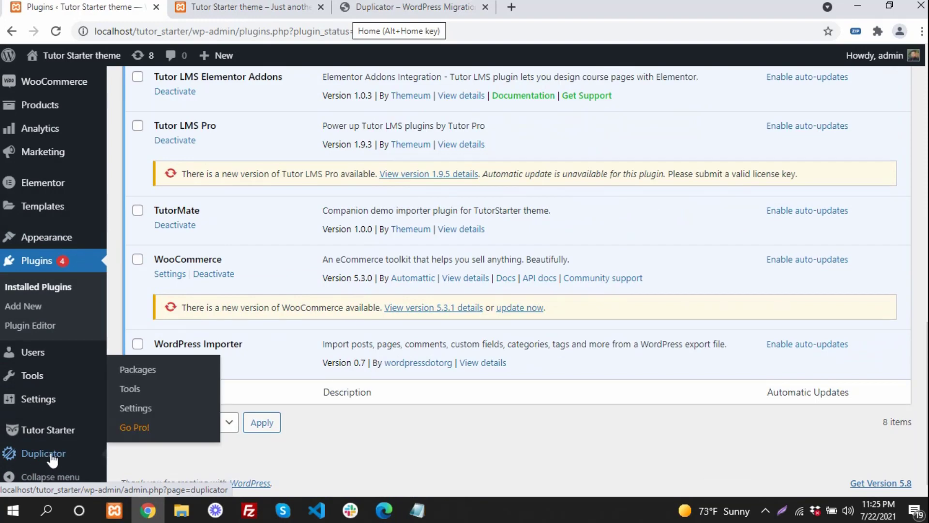
- Set Duplicator's package archive engine to DupArchive, save, and go to the Packages list
left_click(137, 415)
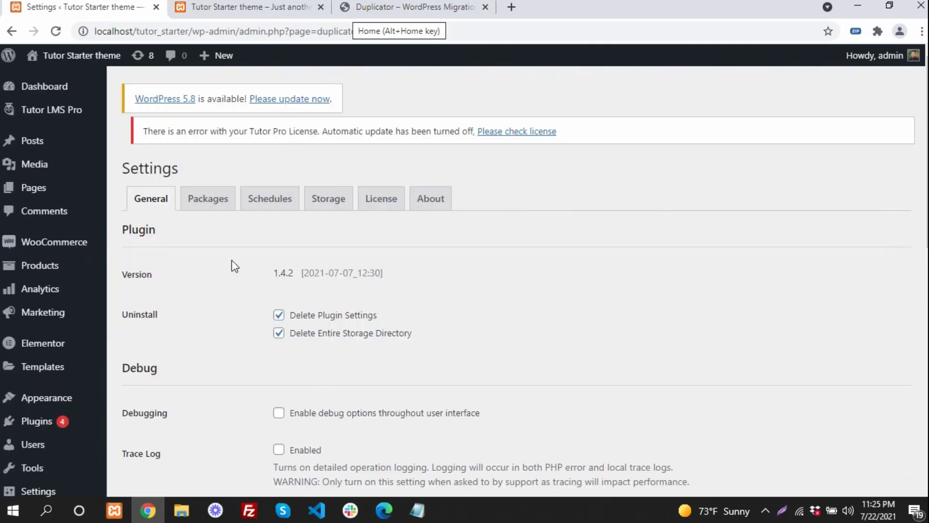
scroll(249, 241, "down", 3)
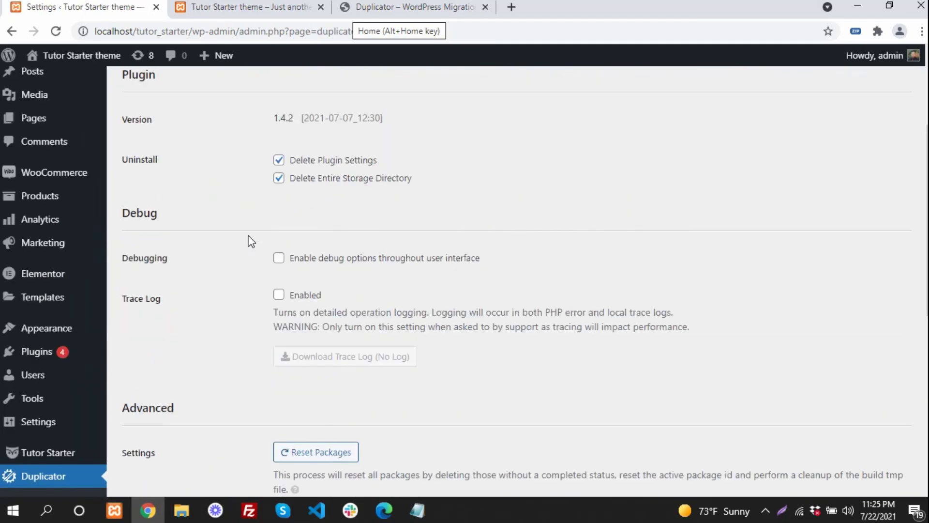
scroll(248, 240, "up", 1)
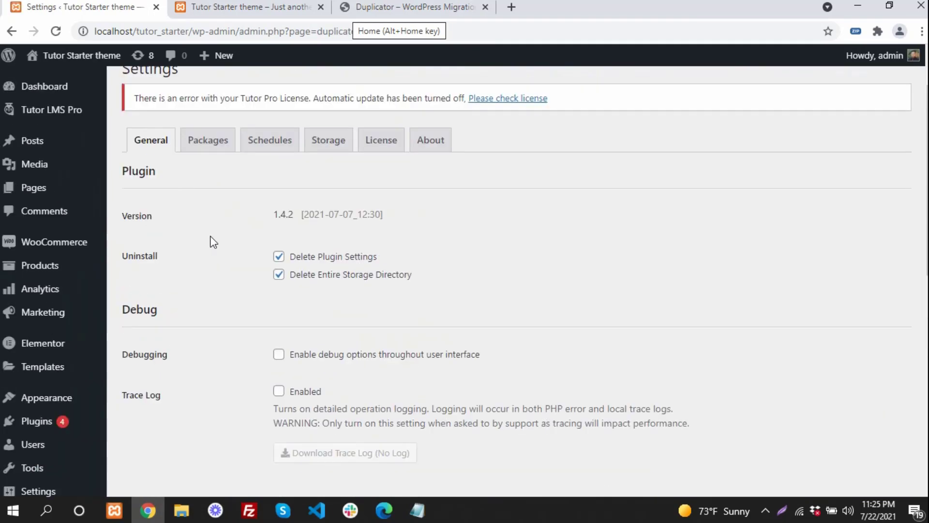
left_click(212, 144)
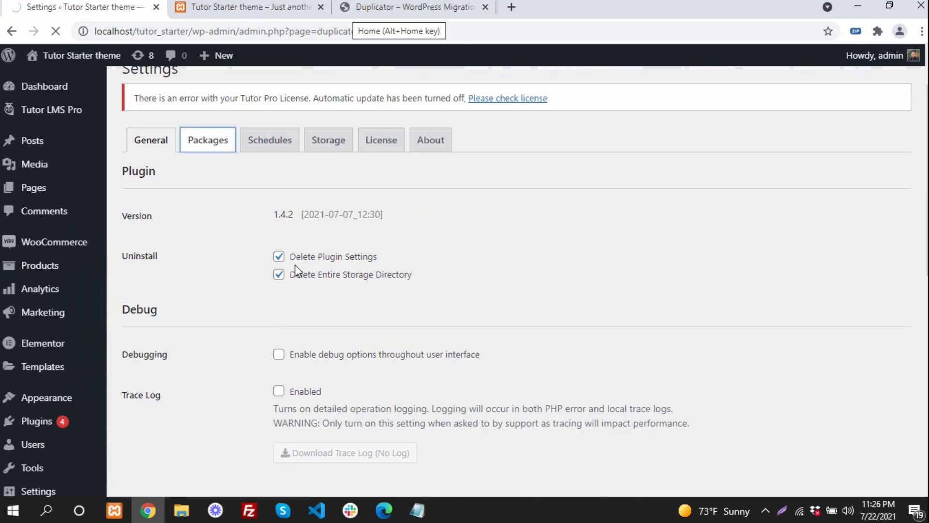
scroll(339, 314, "down", 2)
left_click(393, 341)
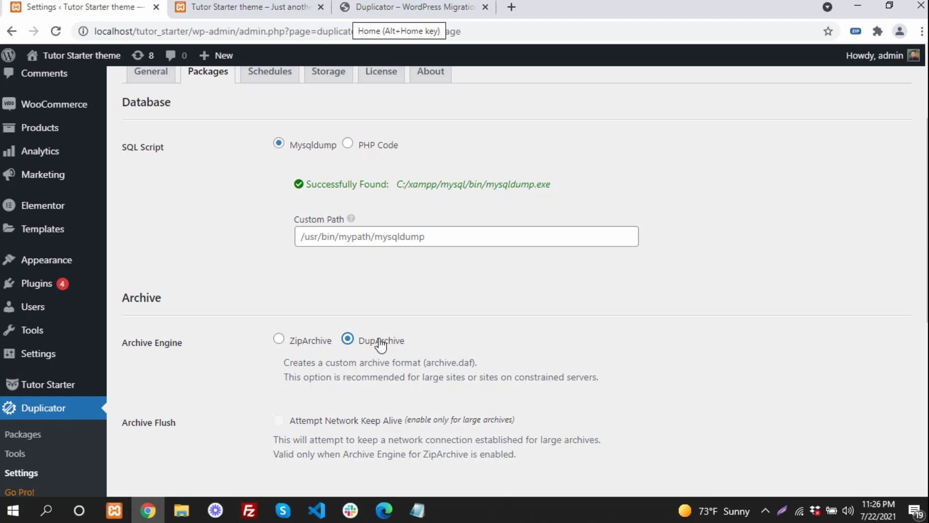
scroll(289, 324, "down", 4)
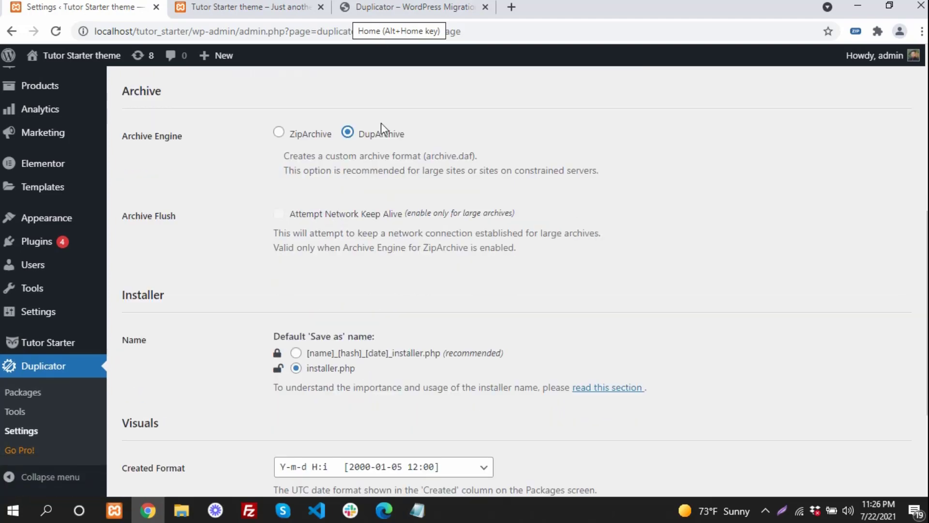
scroll(378, 141, "down", 3)
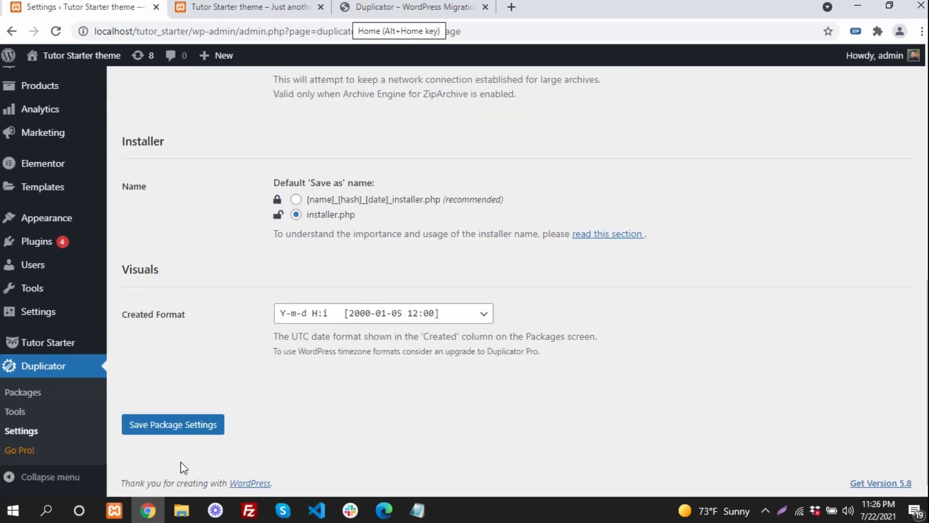
left_click(191, 426)
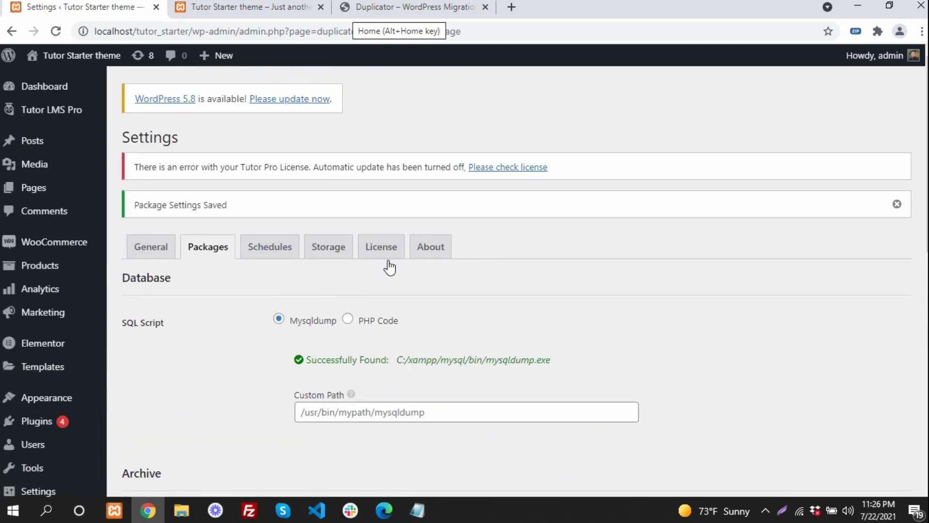
scroll(292, 259, "down", 7)
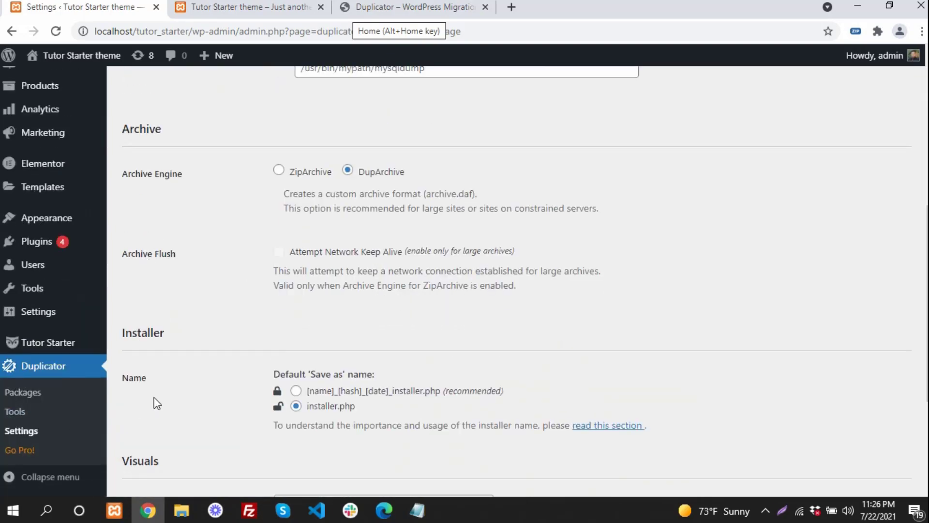
left_click(48, 386)
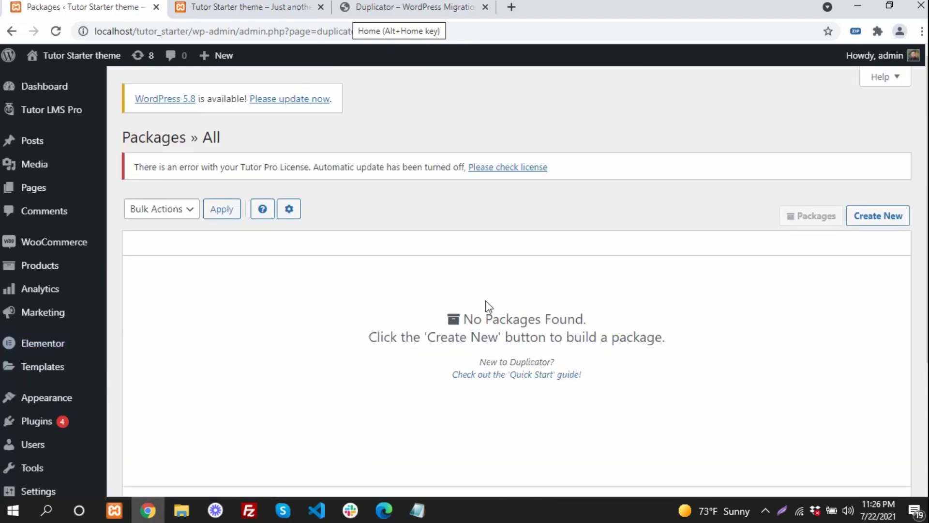
- Start creating a new Duplicator package from the empty Packages page
left_click_drag(493, 318, 592, 344)
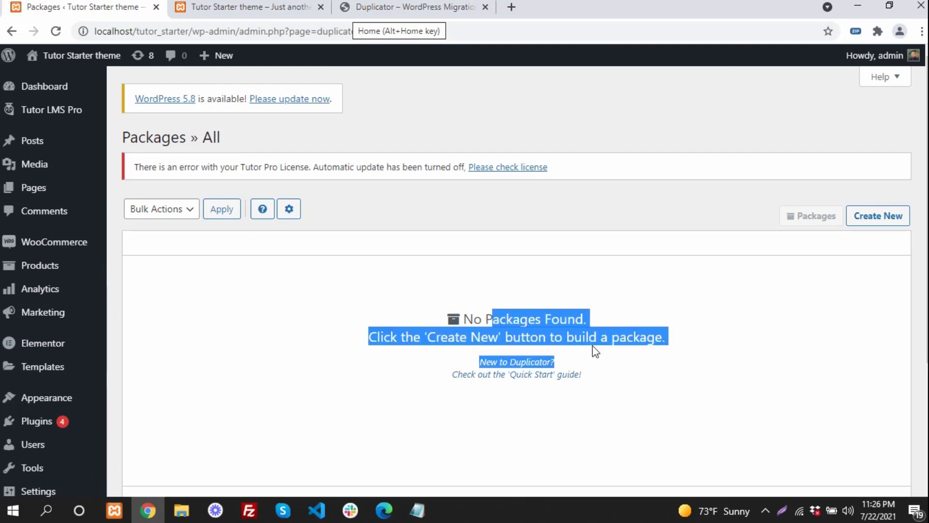
left_click(657, 356)
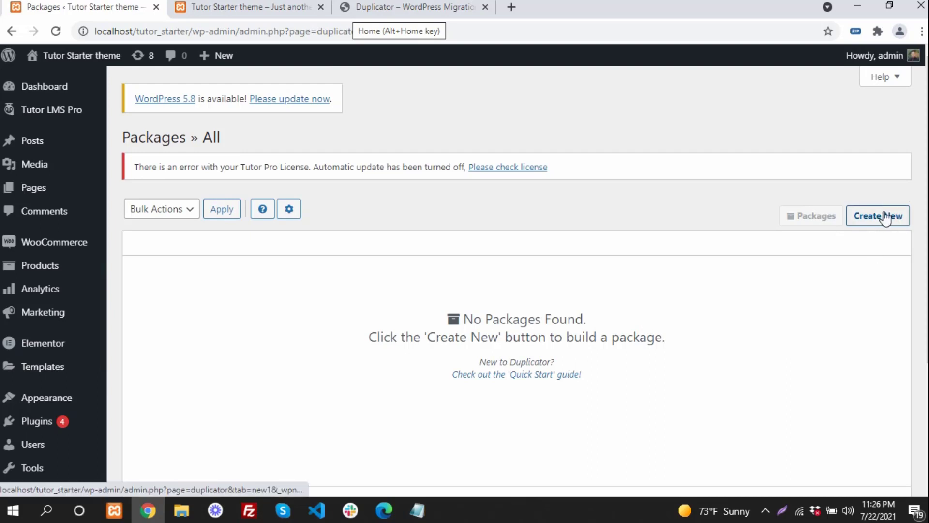
key("F5")
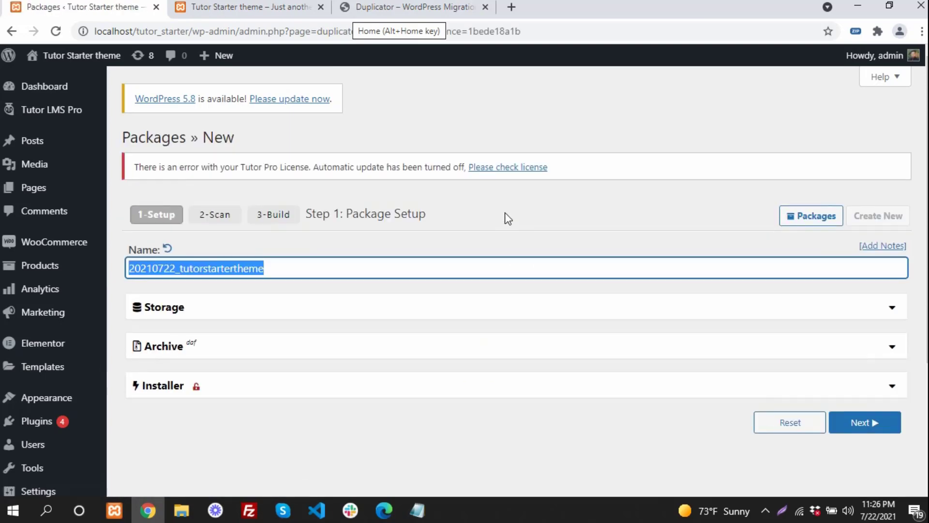
- Enable file filters in the package's Archive settings and continue to the system scan
scroll(505, 218, "down", 3)
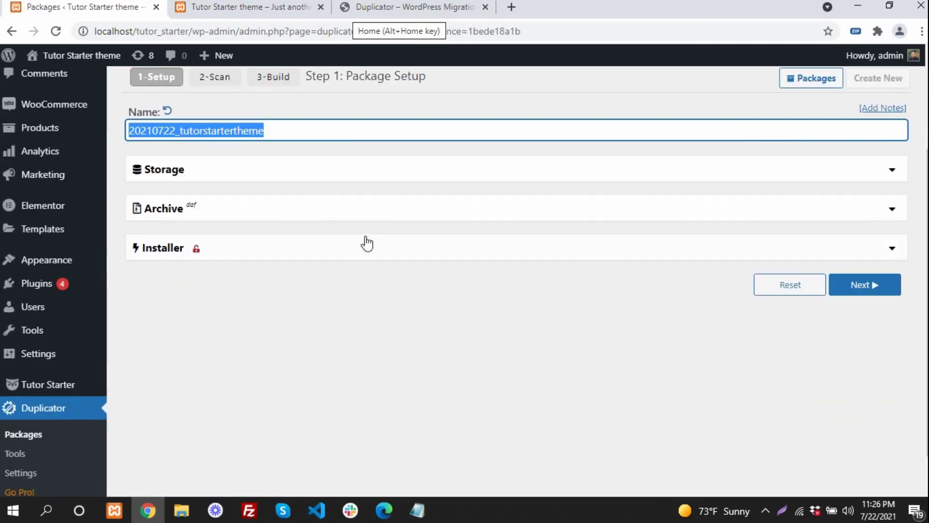
left_click(222, 211)
scroll(237, 220, "down", 2)
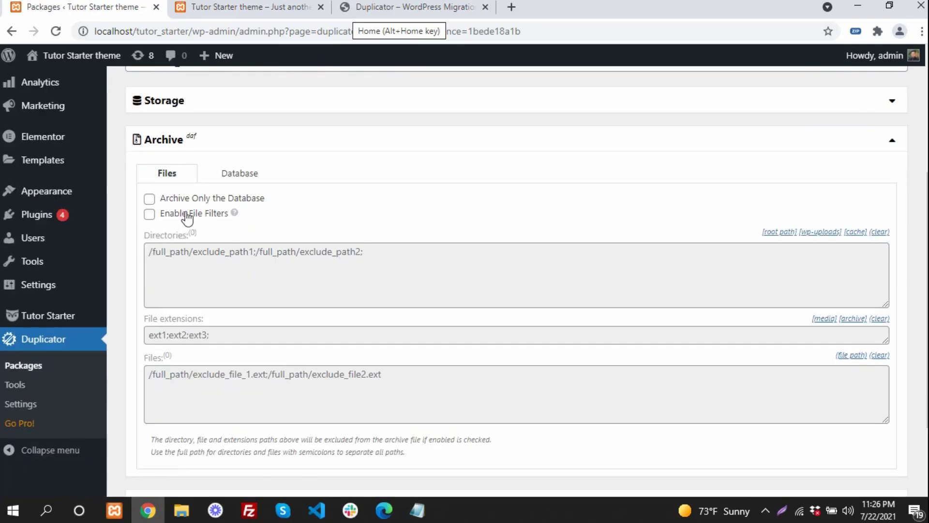
left_click(149, 215)
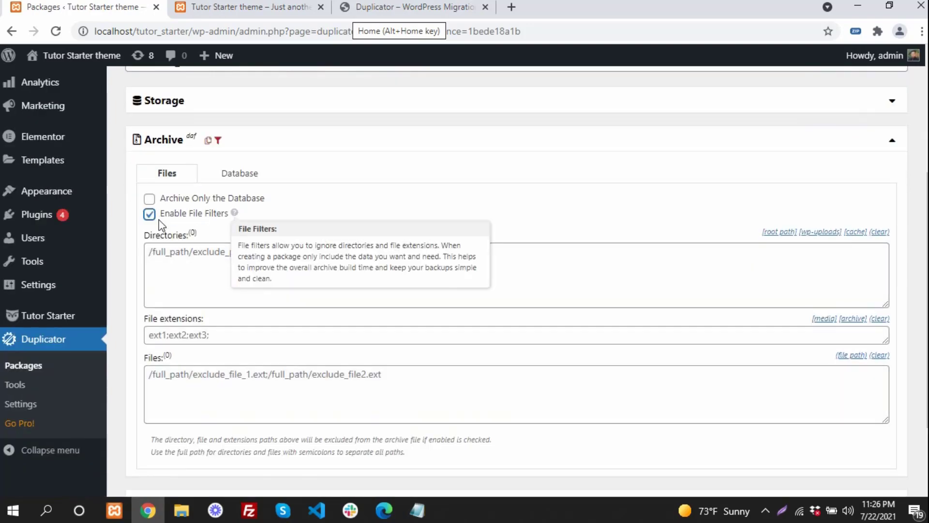
left_click(616, 143)
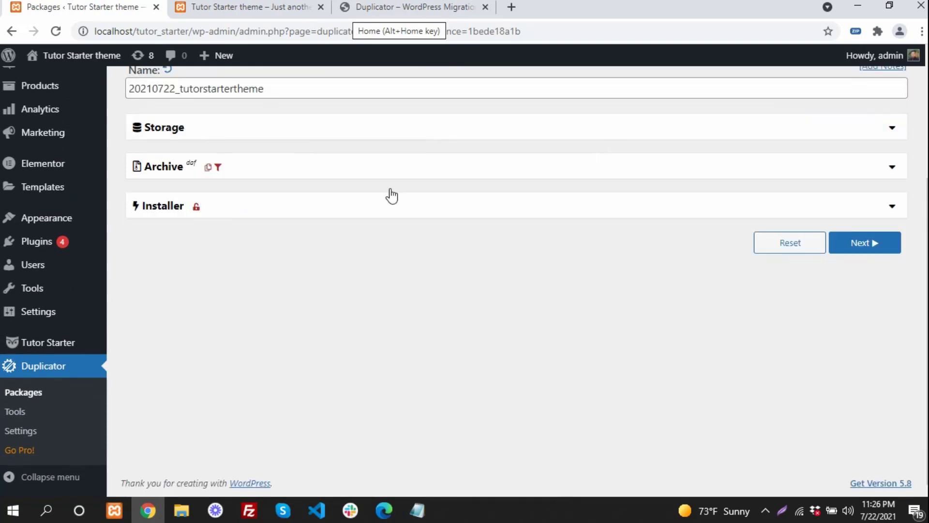
left_click(864, 244)
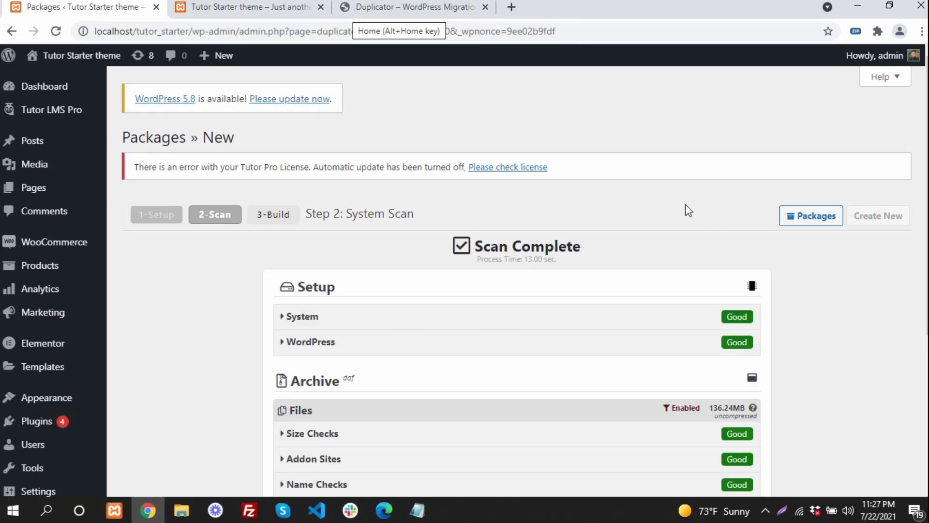
- Review the Good scan results and build the package, yielding a 61.02MB archive
scroll(685, 205, "down", 5)
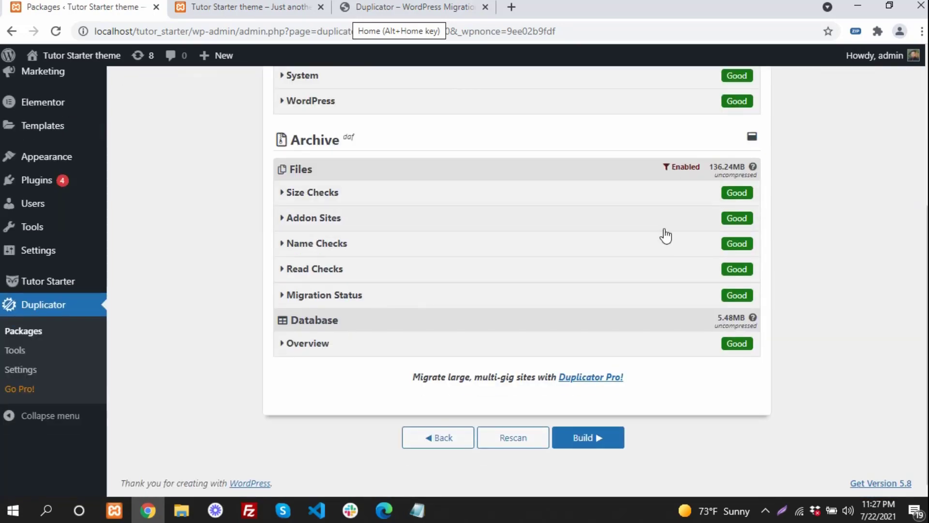
scroll(665, 234, "up", 3)
scroll(631, 234, "down", 3)
left_click(586, 441)
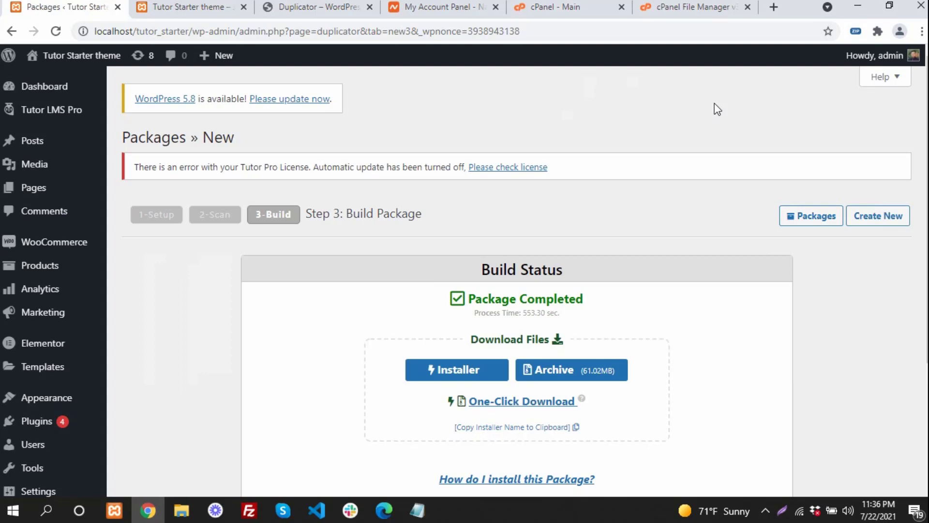
- Download the package's installer (2).php and the 61.0 MB .daf archive
scroll(653, 130, "down", 3)
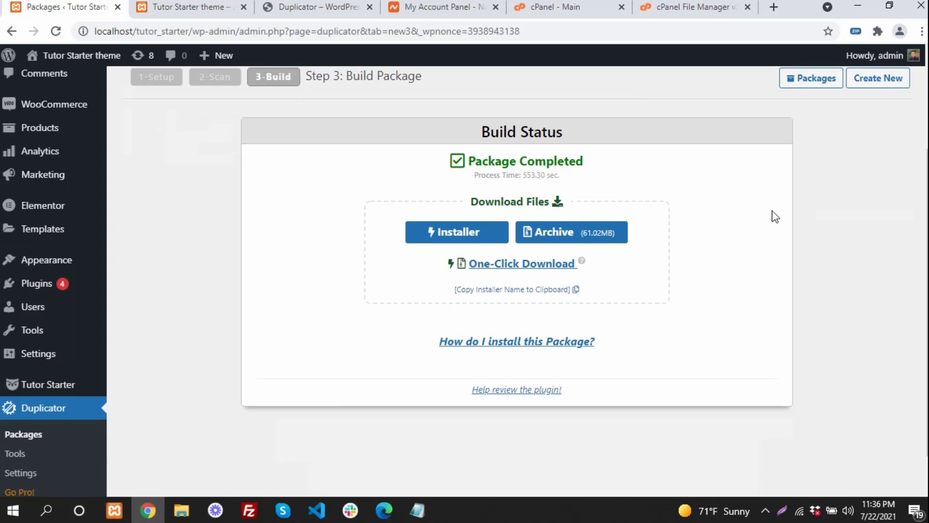
scroll(646, 275, "up", 3)
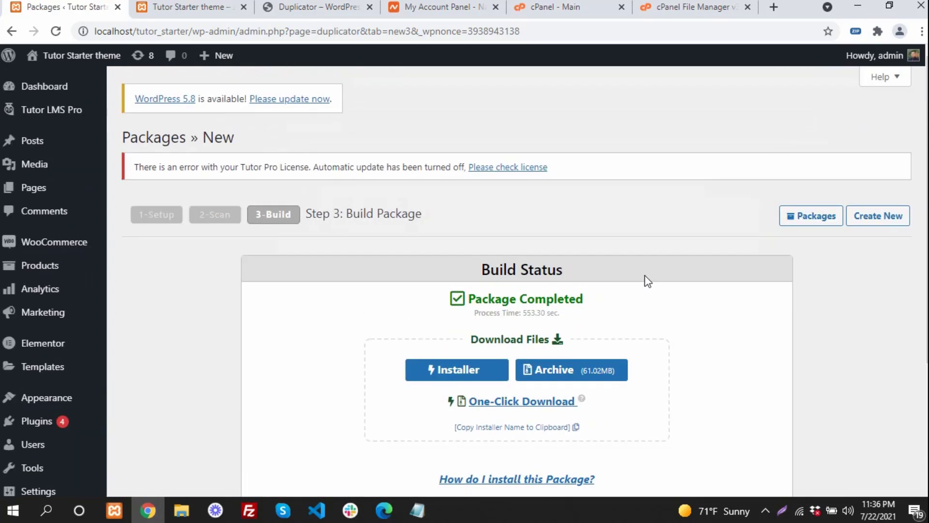
scroll(649, 282, "down", 1)
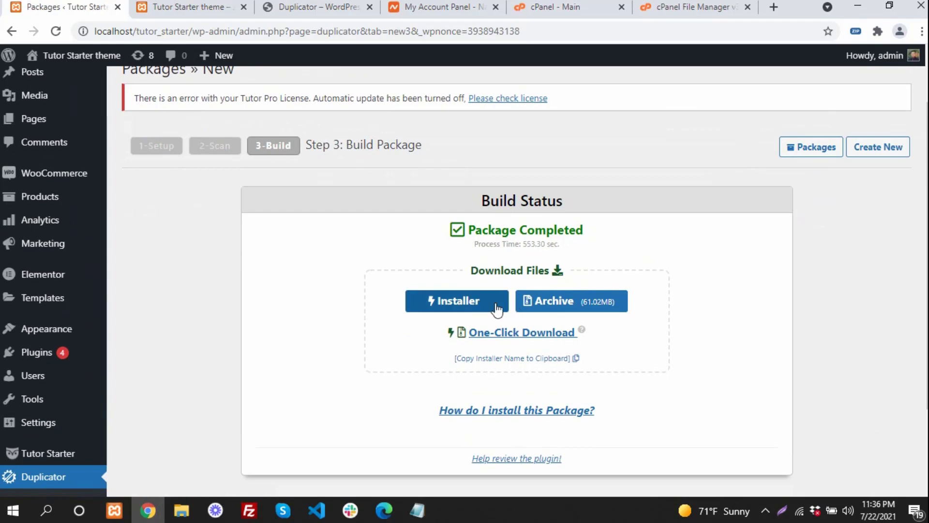
left_click(484, 309)
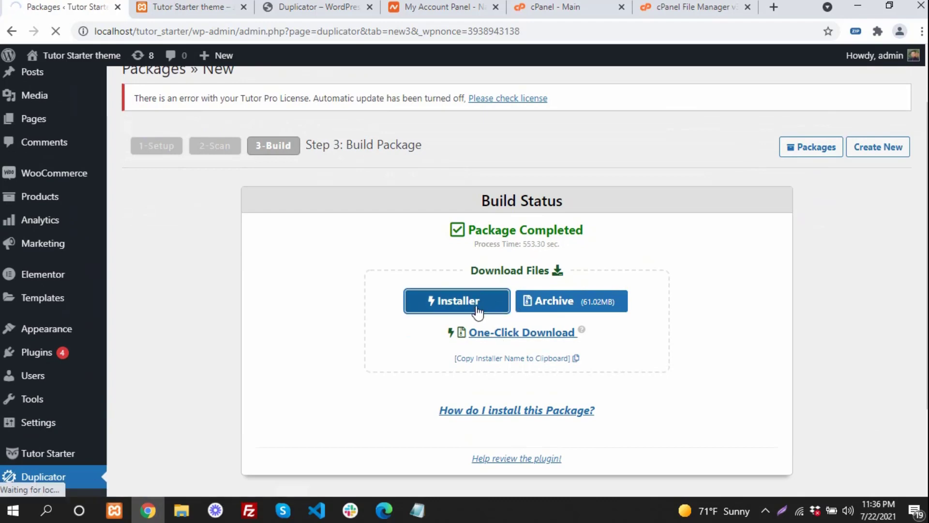
left_click(549, 316)
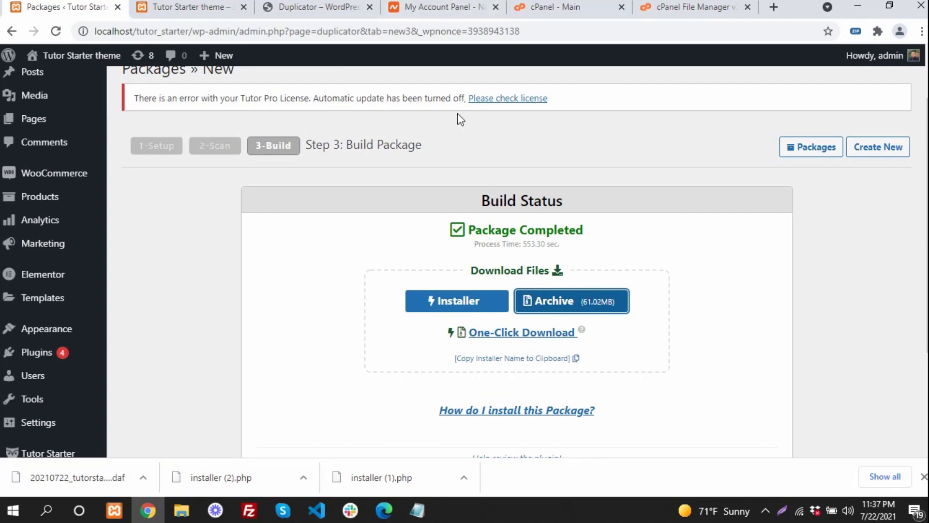
- In cPanel File Manager, open the empty project.billal.me folder
left_click(591, 7)
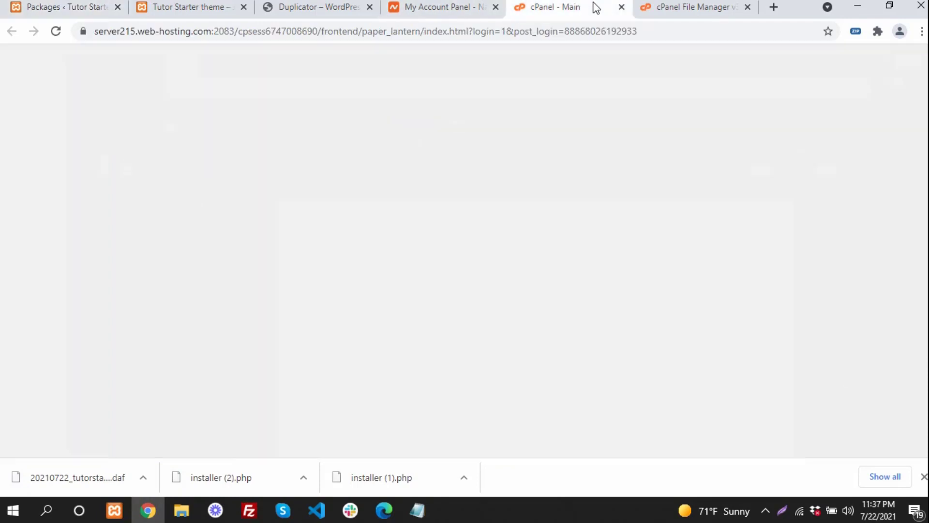
left_click(675, 7)
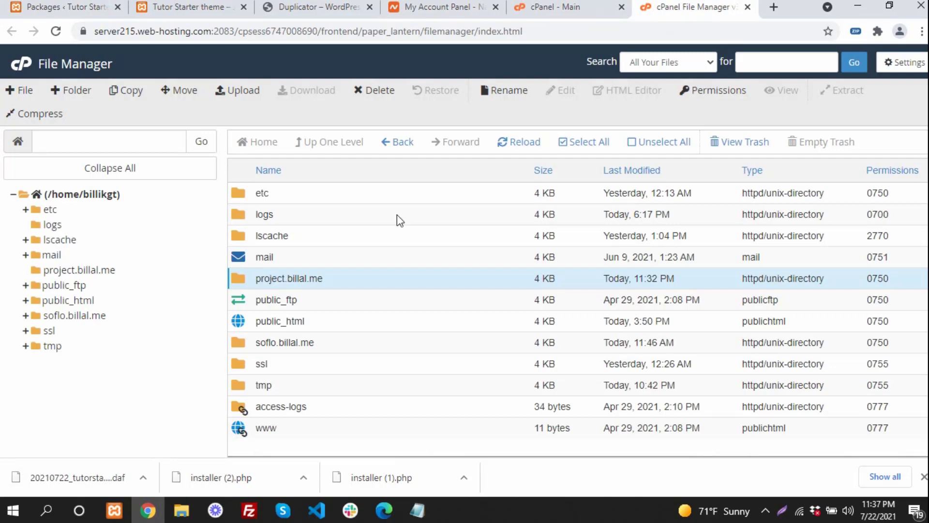
double_click(280, 279)
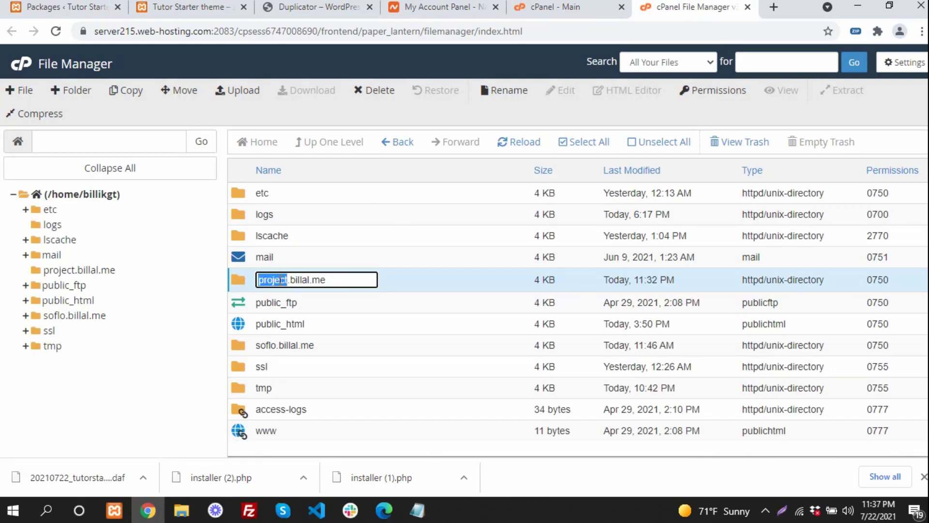
left_click_drag(332, 279, 247, 280)
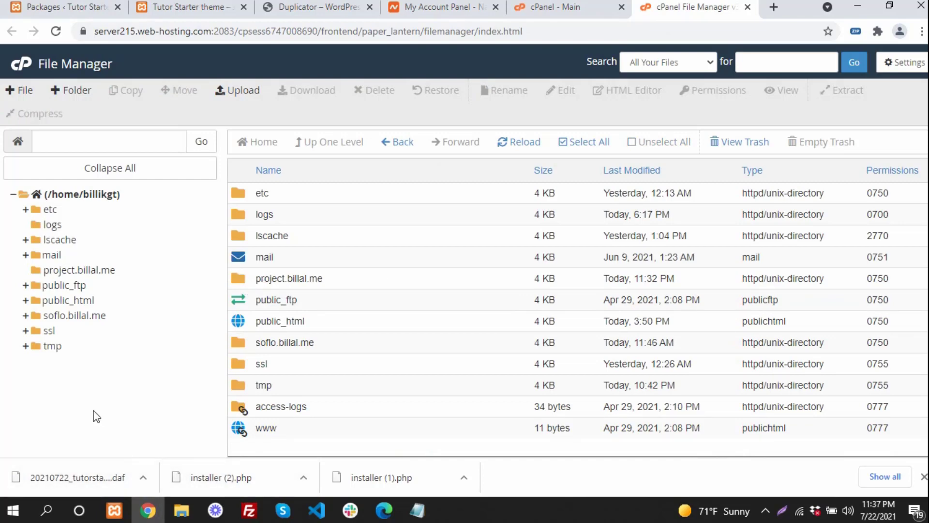
double_click(240, 282)
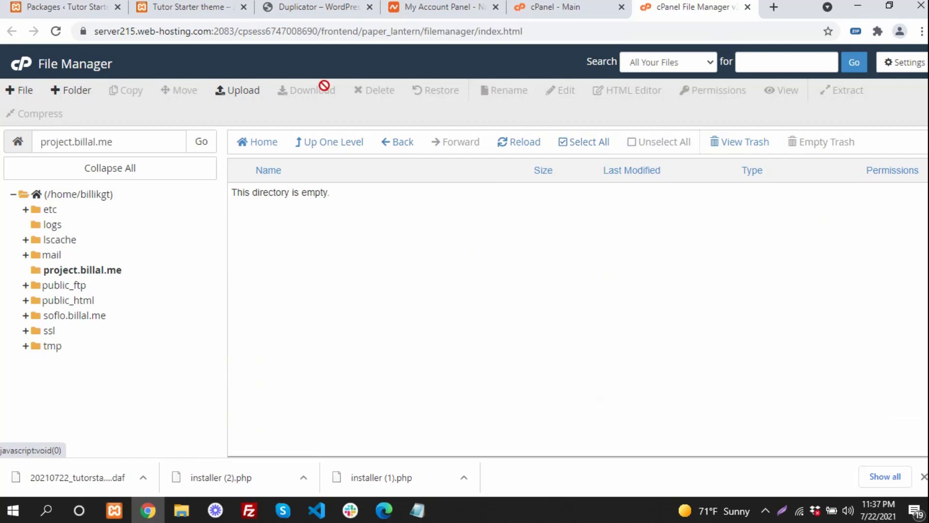
- Upload the installer and .daf archive into /home/billikgt/project.billal.me
left_click(241, 92)
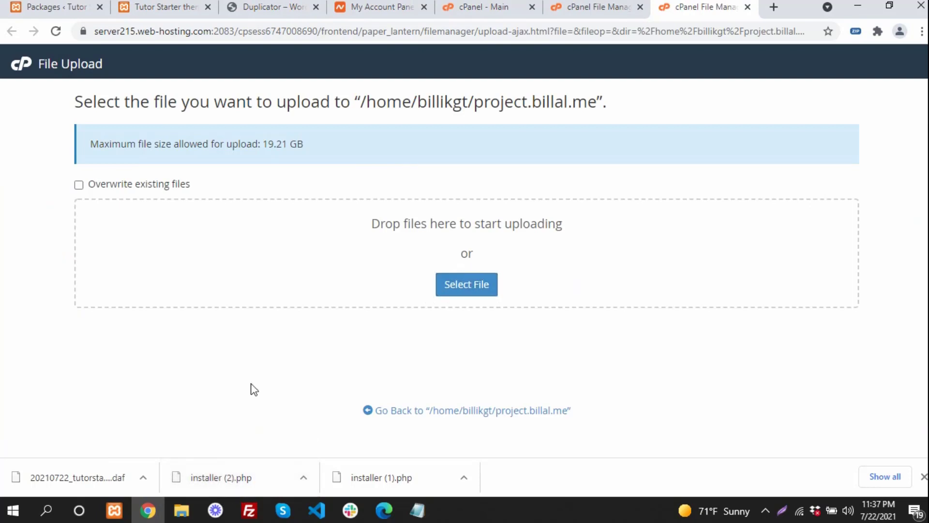
left_click_drag(77, 477, 452, 293)
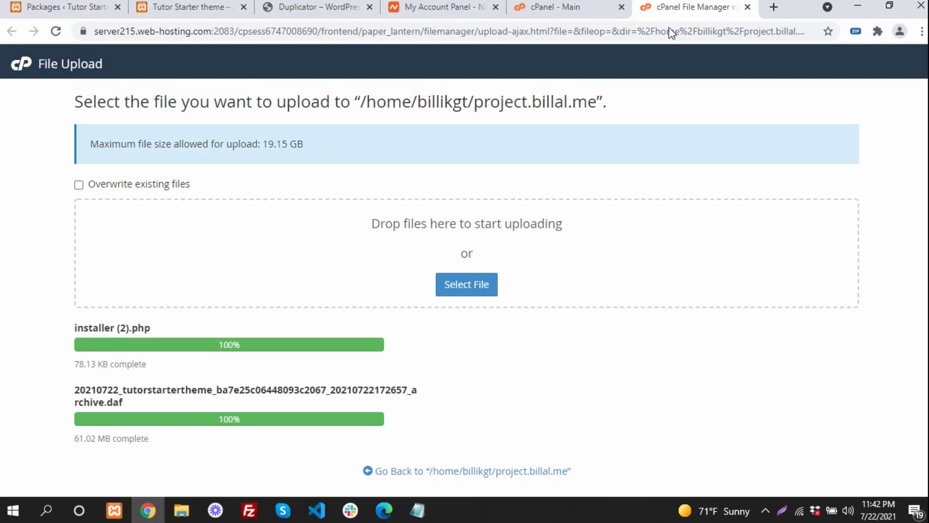
- Browse to project.billal.me in a new tab and run installer (2).php
left_click(773, 7)
type("project.billal.me")
key("Return")
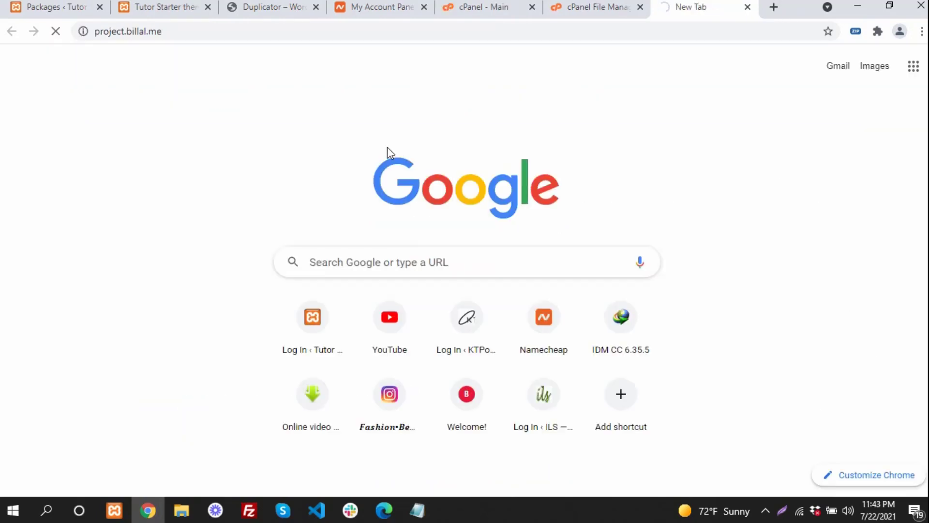
left_click(656, 196)
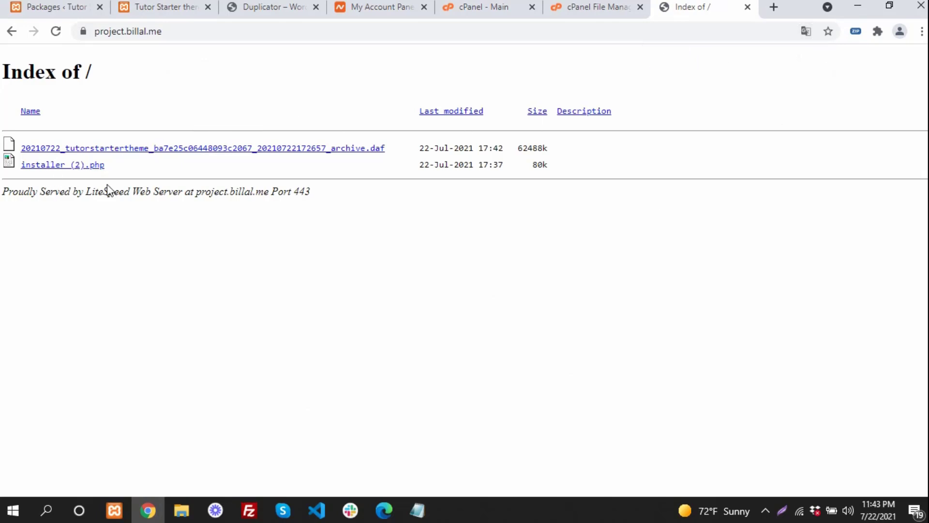
left_click(48, 165)
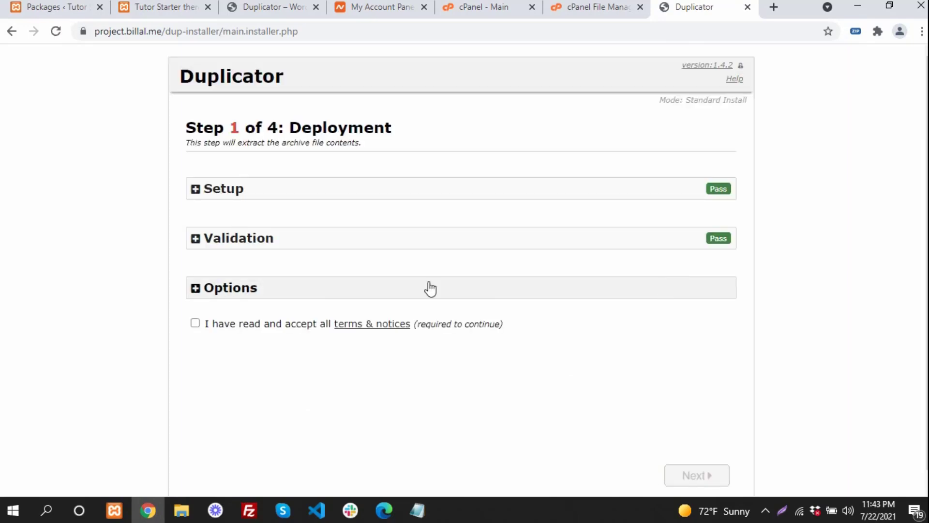
- Accept the installer's terms and notices and start extracting the archive files
scroll(323, 315, "down", 1)
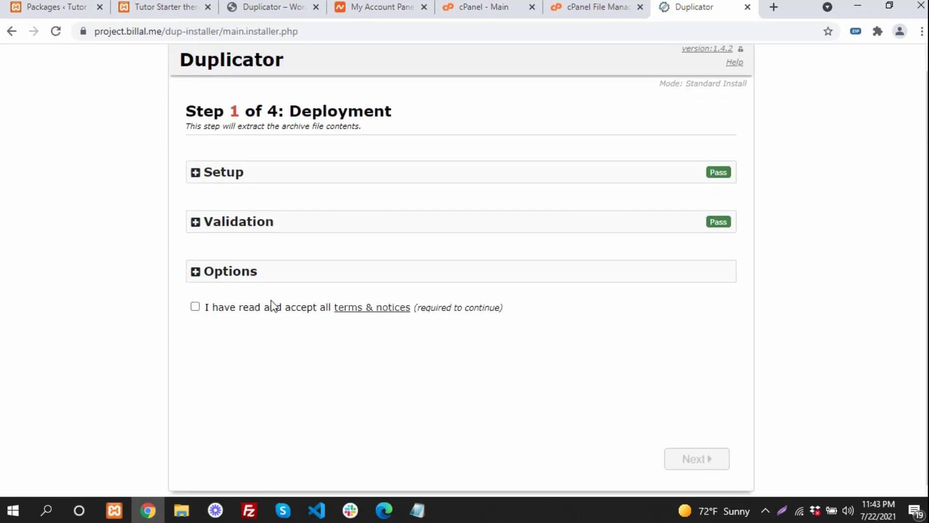
left_click(195, 307)
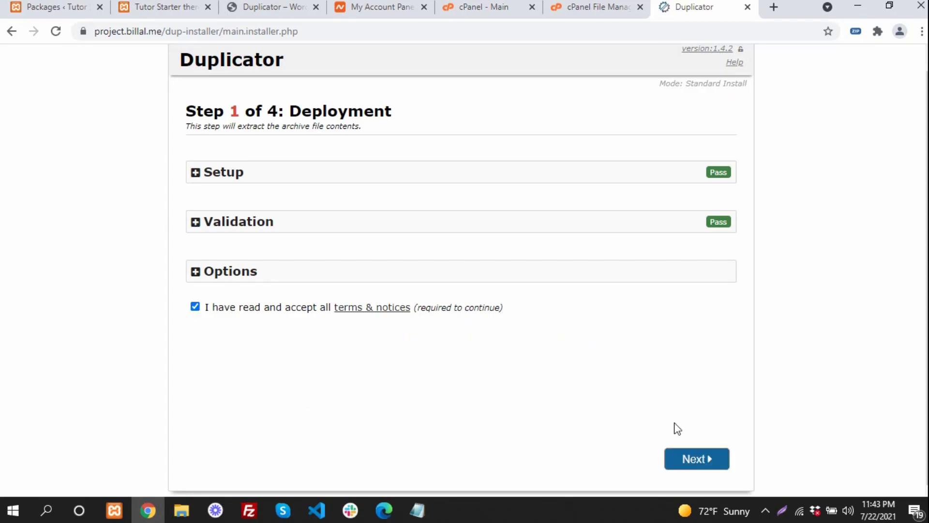
left_click(693, 462)
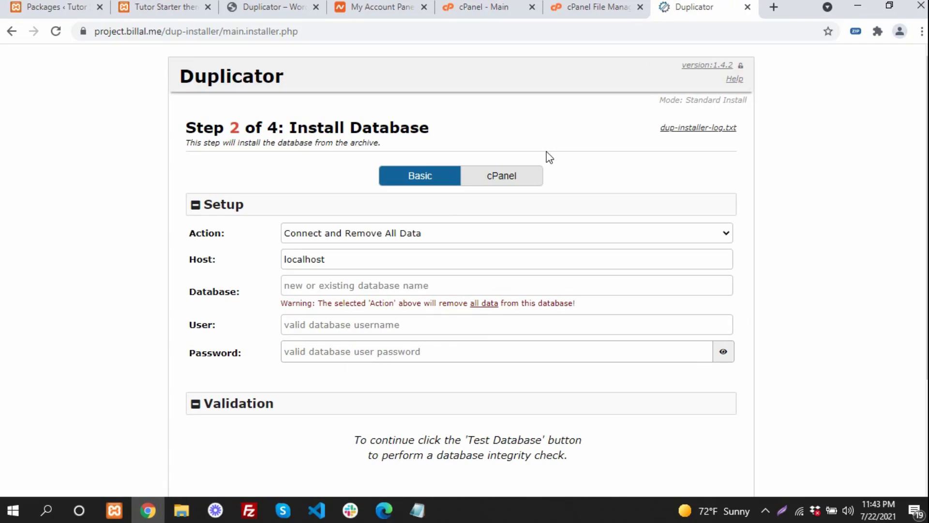
- Paste the database name from the credentials notes into the installer's database name field
scroll(549, 156, "down", 1)
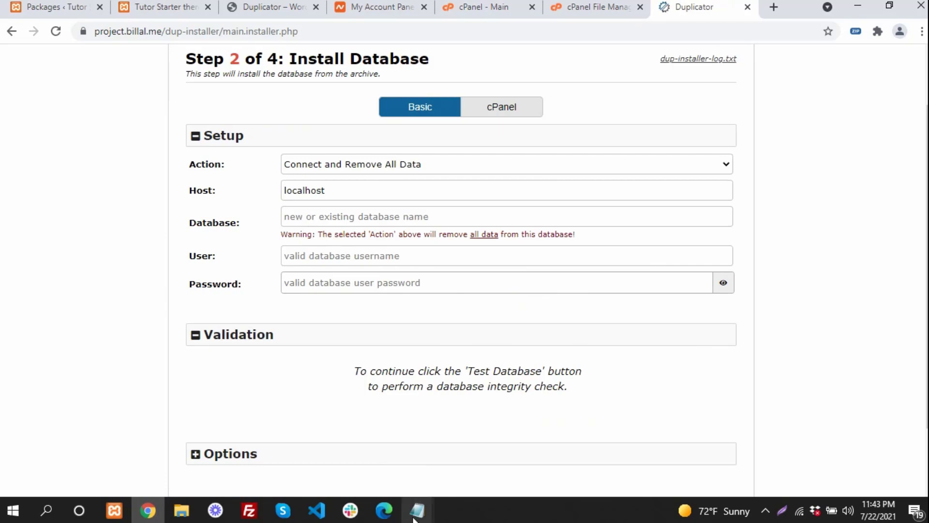
mouse_move(415, 510)
left_click(486, 447)
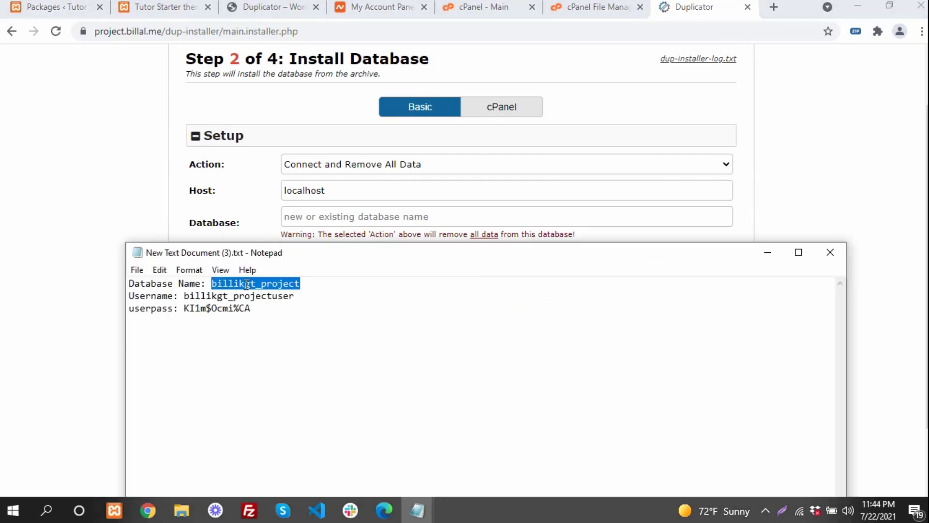
left_click(99, 212)
left_click(332, 220)
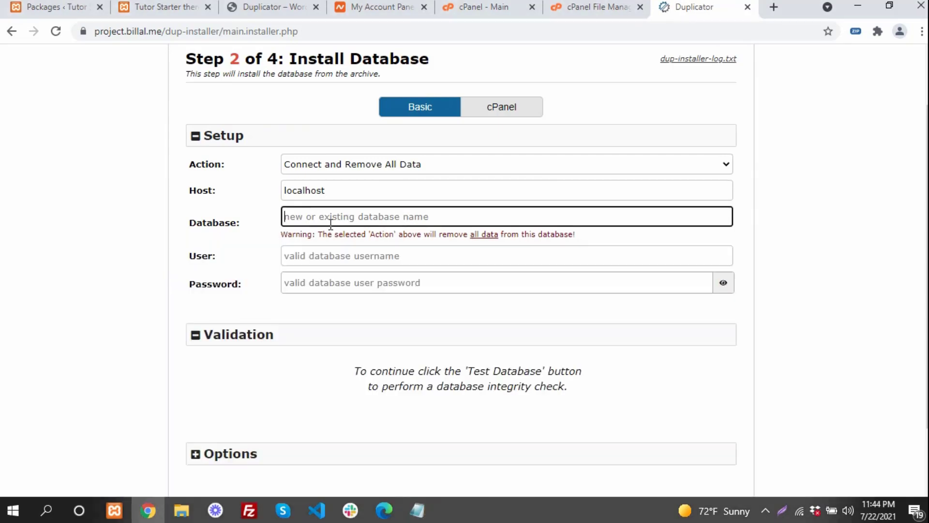
type("billikgt_project")
left_click(228, 216)
- Copy the database username from the notes into the installer's user field
mouse_move(417, 515)
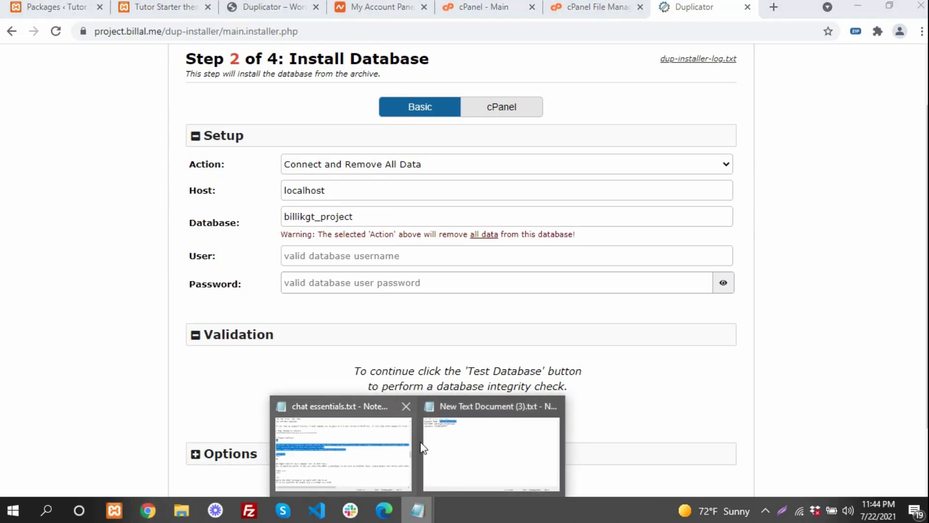
left_click(489, 447)
double_click(207, 295)
key("ctrl+c")
left_click(80, 281)
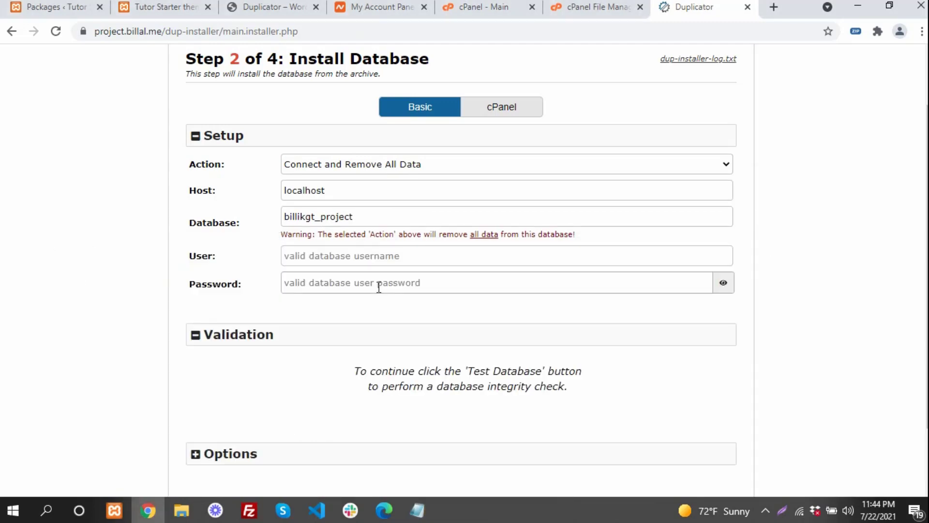
left_click(326, 256)
key("ctrl+v")
left_click(144, 296)
- Copy the database password from the notes into the installer's password field
mouse_move(421, 503)
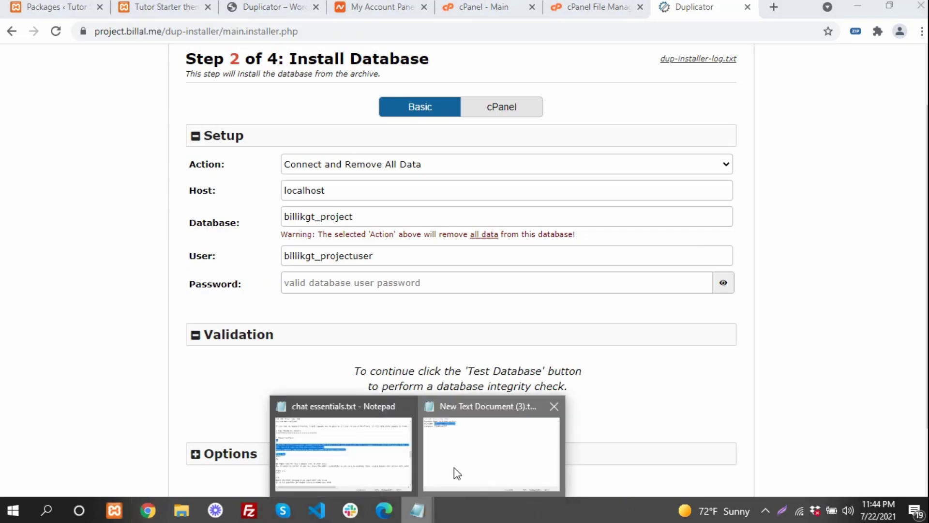
left_click(455, 468)
left_click_drag(184, 312, 246, 315)
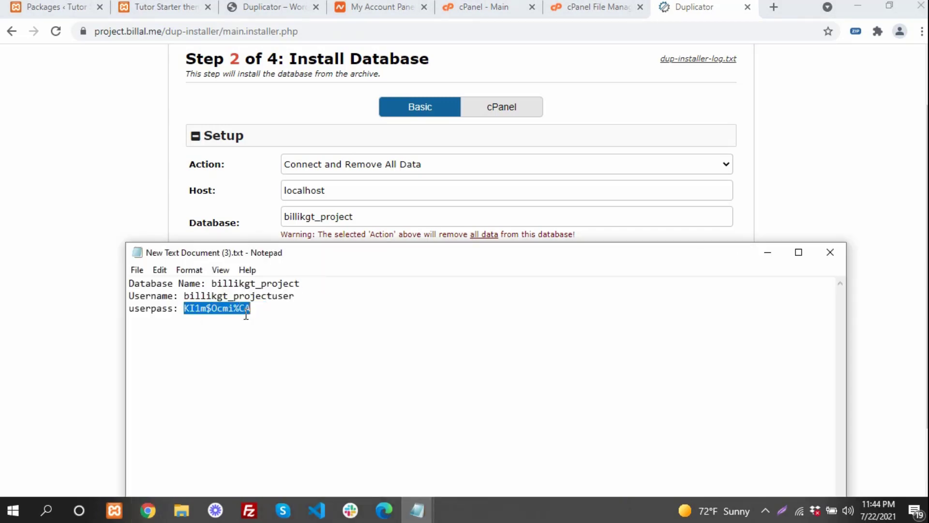
key("ctrl+c")
key("alt+Tab")
left_click(392, 282)
key("ctrl+v")
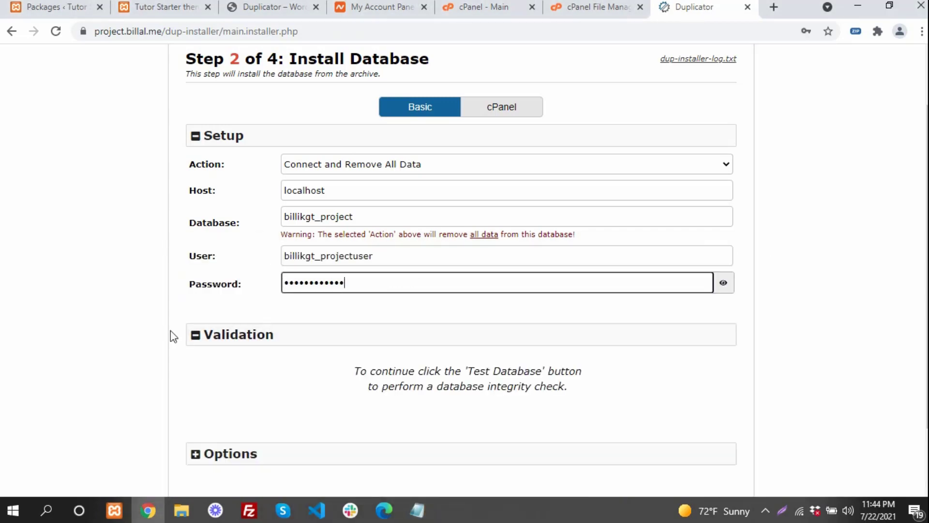
left_click(172, 334)
- Test the database connection and, once it passes, continue to the Install Confirmation
scroll(386, 436, "down", 2)
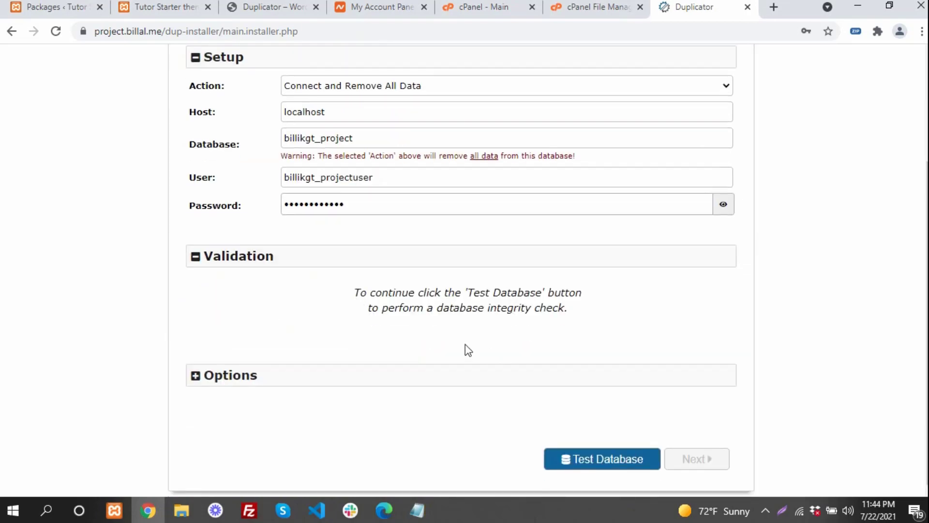
left_click(611, 458)
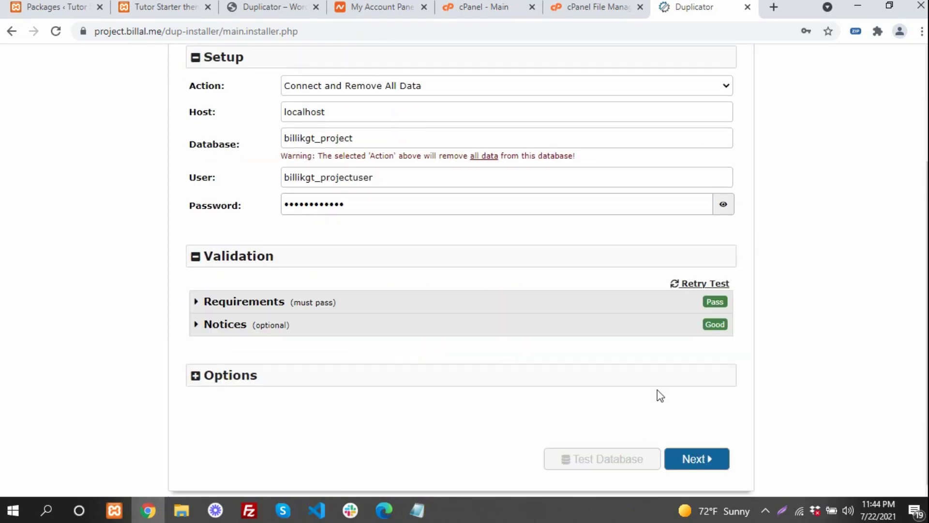
scroll(392, 337, "up", 2)
scroll(392, 337, "down", 2)
left_click(703, 454)
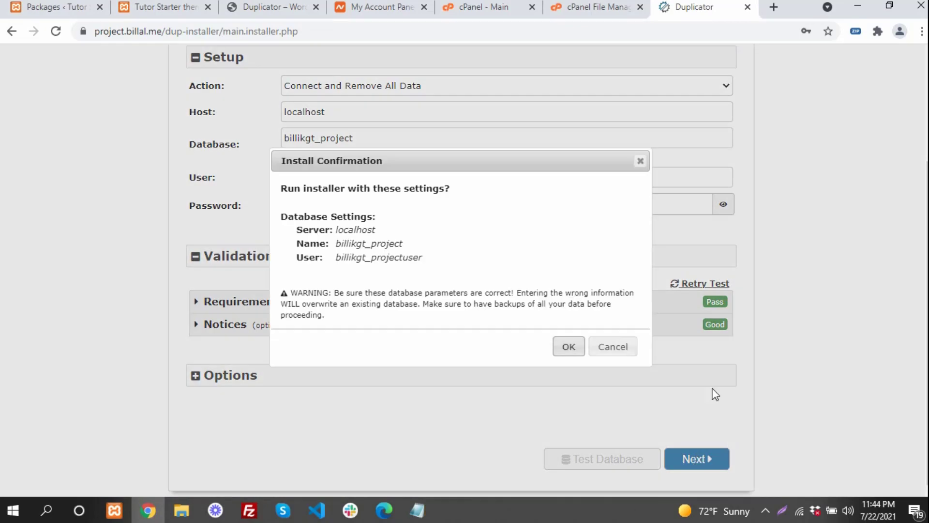
- Confirm the database install, skip saving the password, apply the project.billal.me site updates, then open Admin Login
left_click(567, 346)
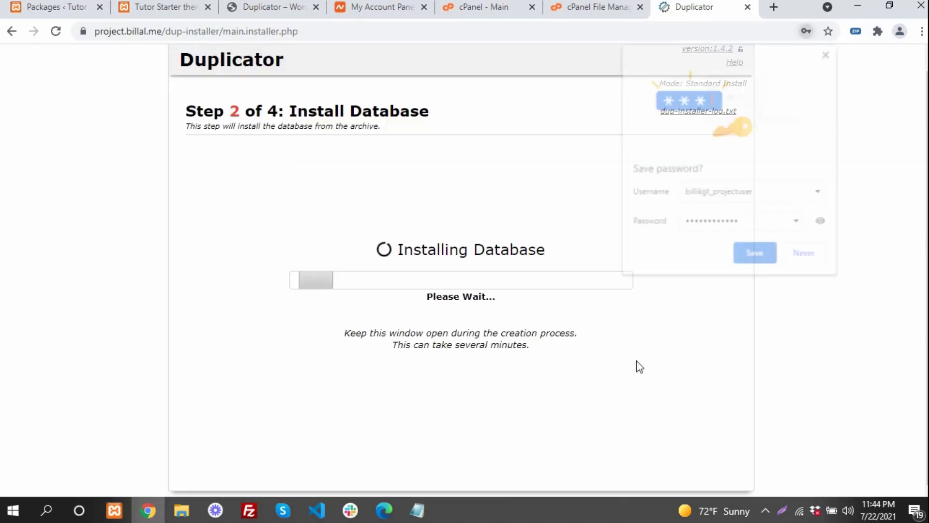
left_click(803, 253)
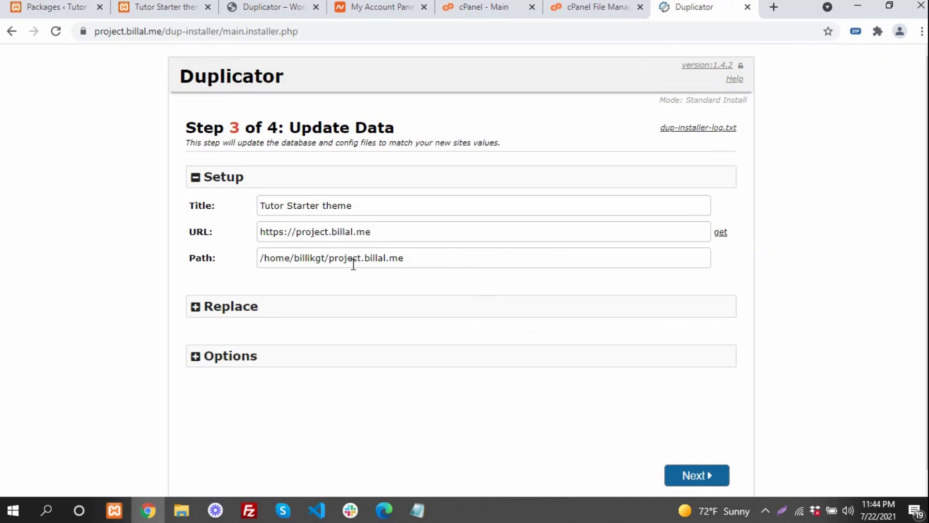
scroll(405, 253, "down", 1)
left_click(697, 457)
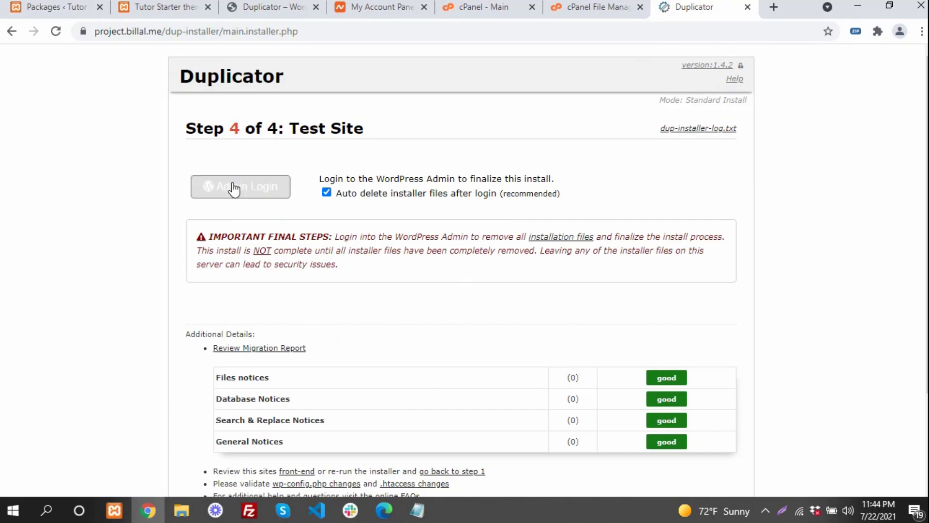
left_click(253, 192)
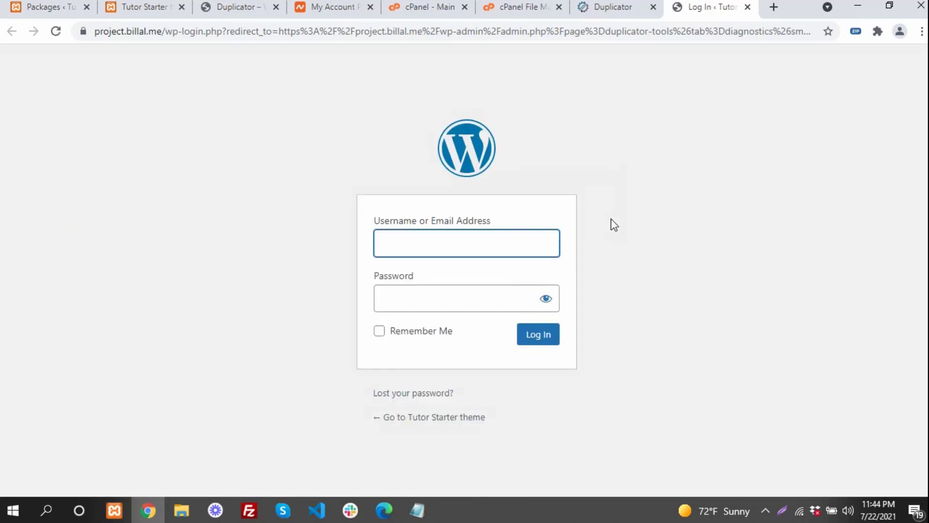
- Log in to WordPress admin with the administrator username and password, fixing a username typo
type("admn")
key("Tab")
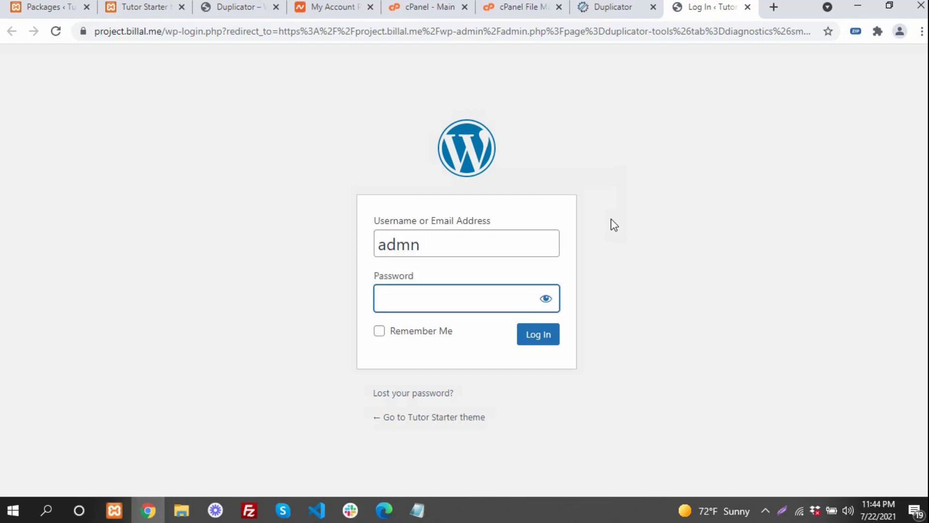
left_click(455, 245)
key("BackSpace")
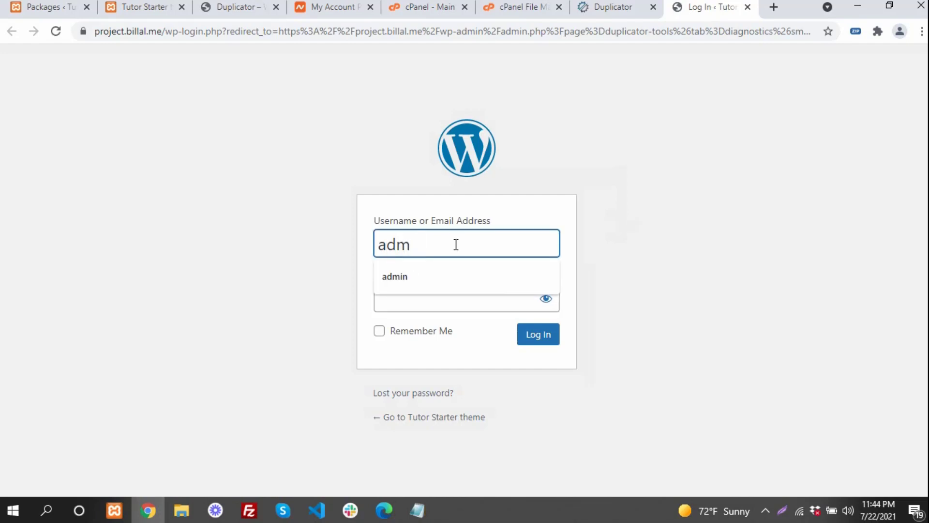
type("in")
key("Tab")
type("admin")
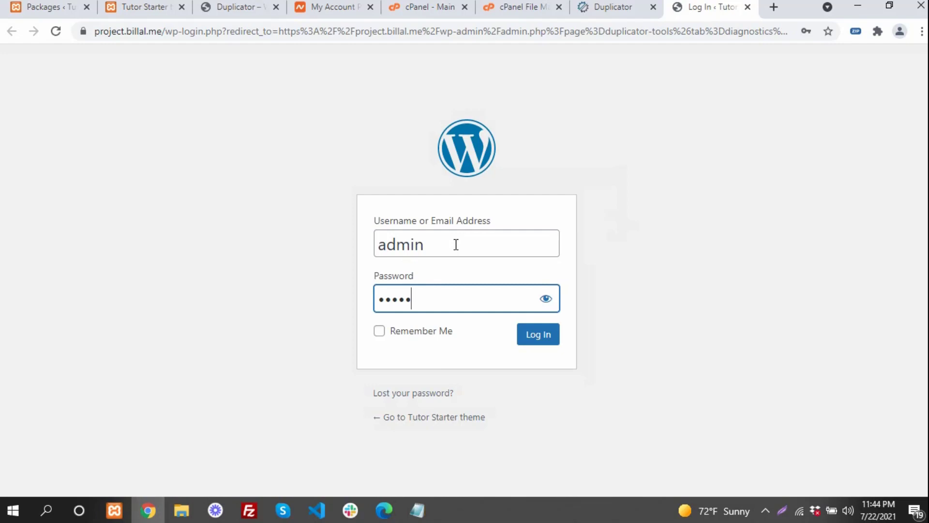
left_click(531, 343)
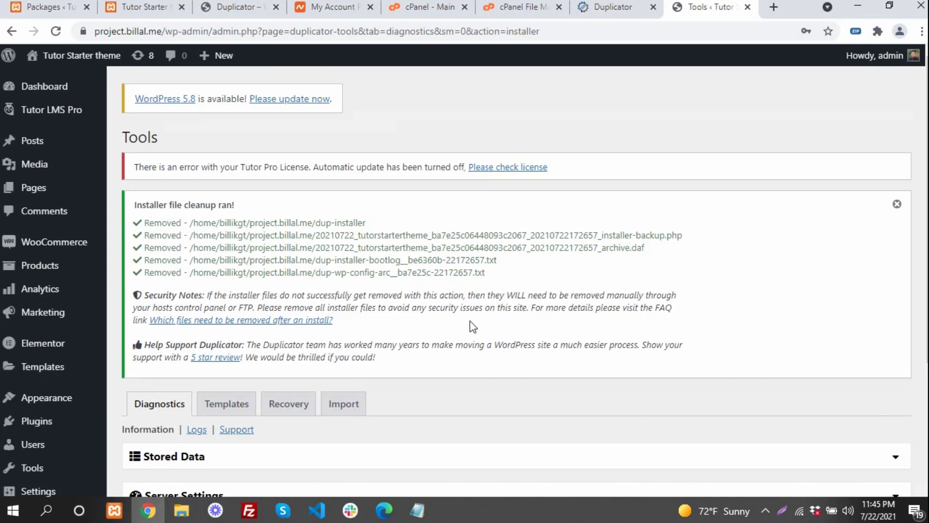
- Review the list of removed installer files, then open the live site in a background tab
scroll(460, 319, "down", 5)
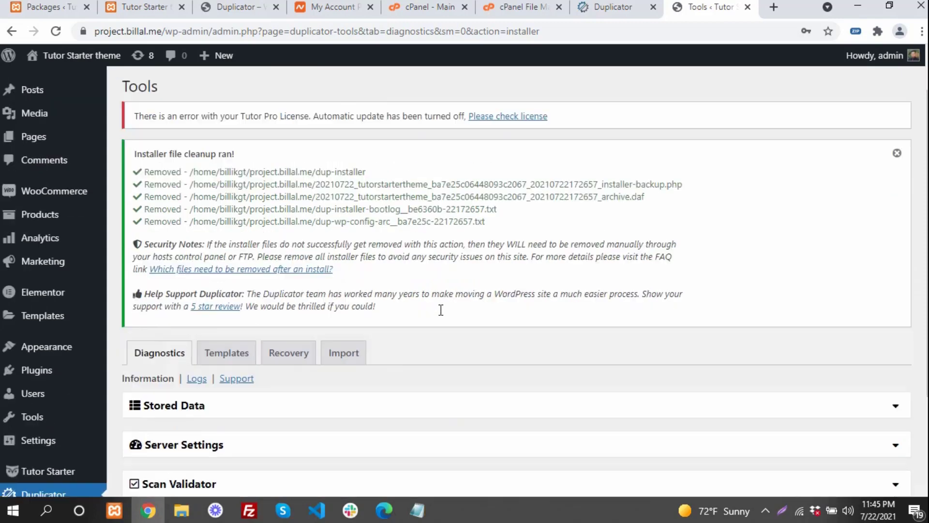
scroll(387, 281, "up", 5)
left_click_drag(316, 222, 450, 294)
left_click(450, 294)
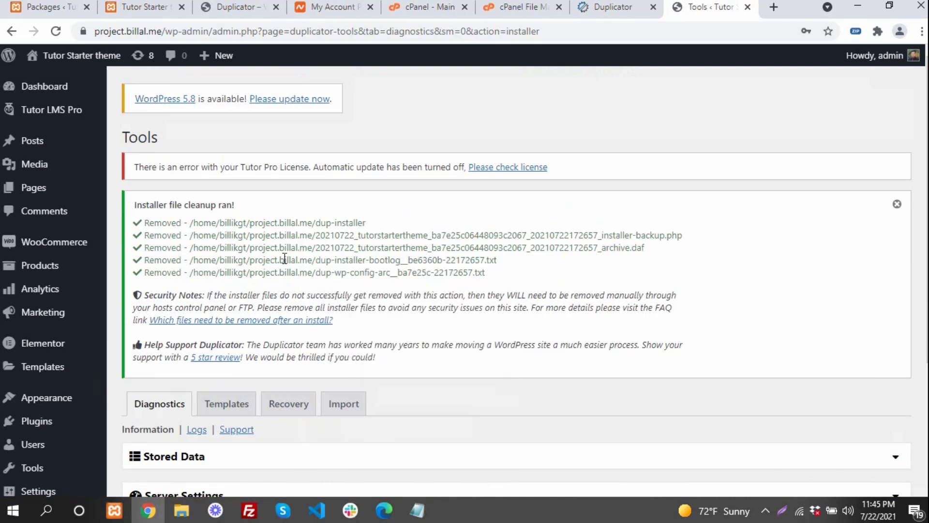
mouse_move(94, 57)
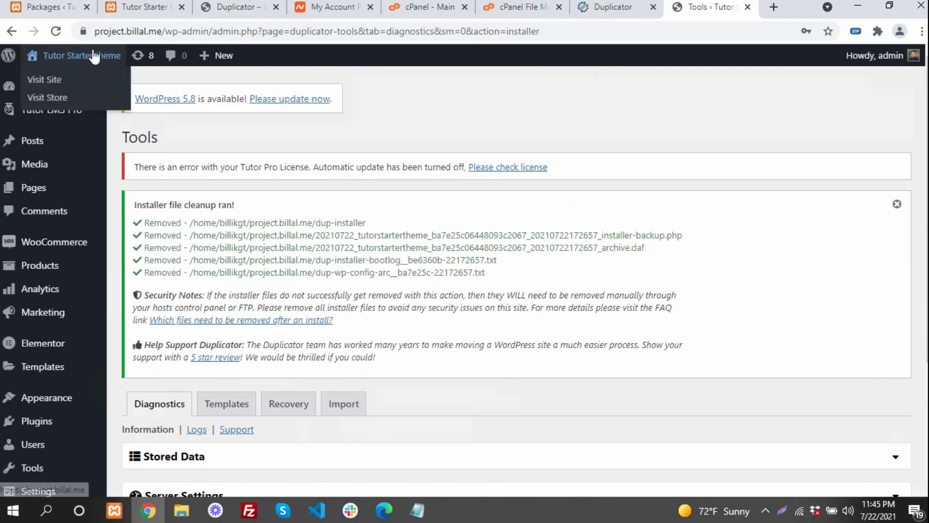
middle_click(89, 90)
- View the live project.billal.me Photography Masterclass homepage down through its pricing plans
left_click(716, 8)
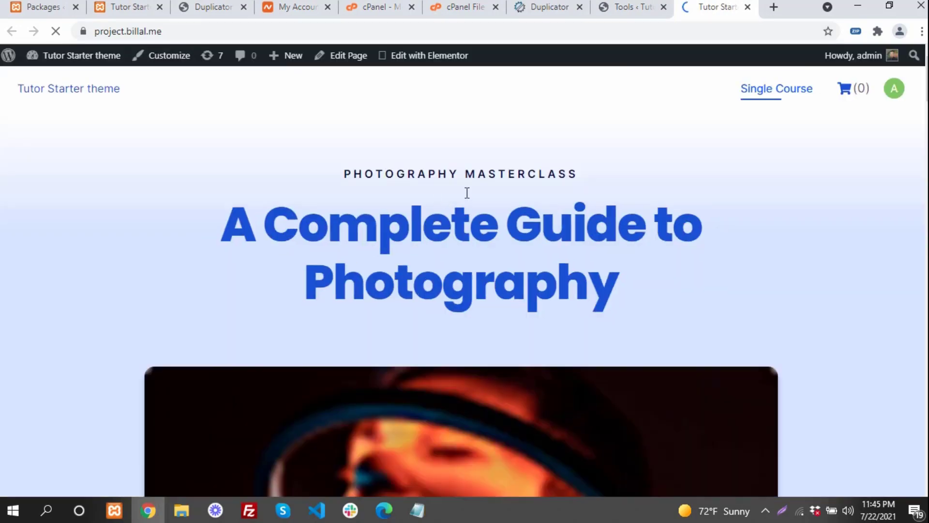
scroll(467, 196, "down", 3)
scroll(409, 190, "up", 3)
scroll(501, 172, "down", 8)
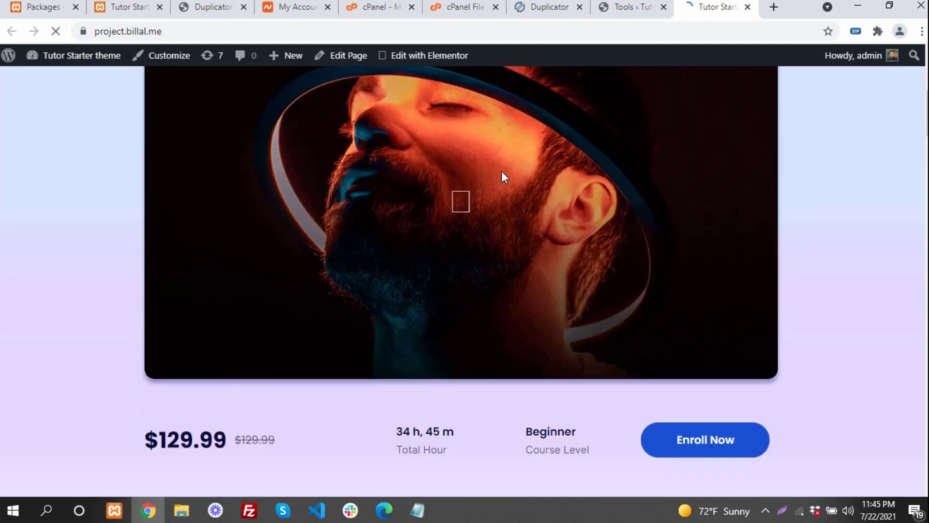
scroll(501, 171, "down", 20)
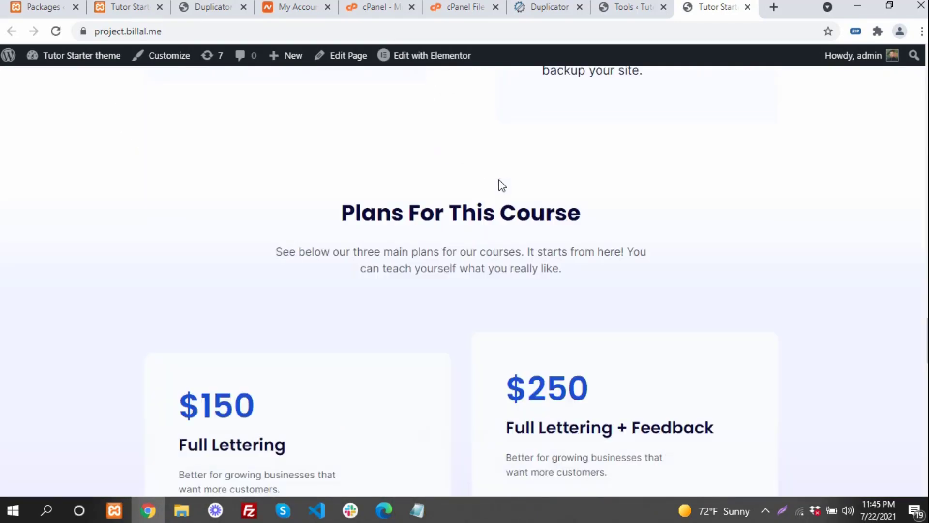
scroll(499, 180, "down", 20)
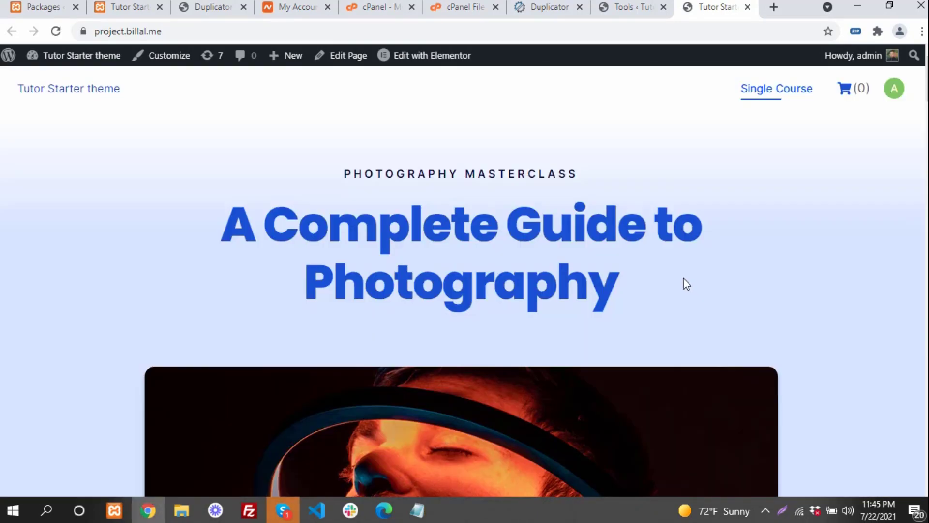